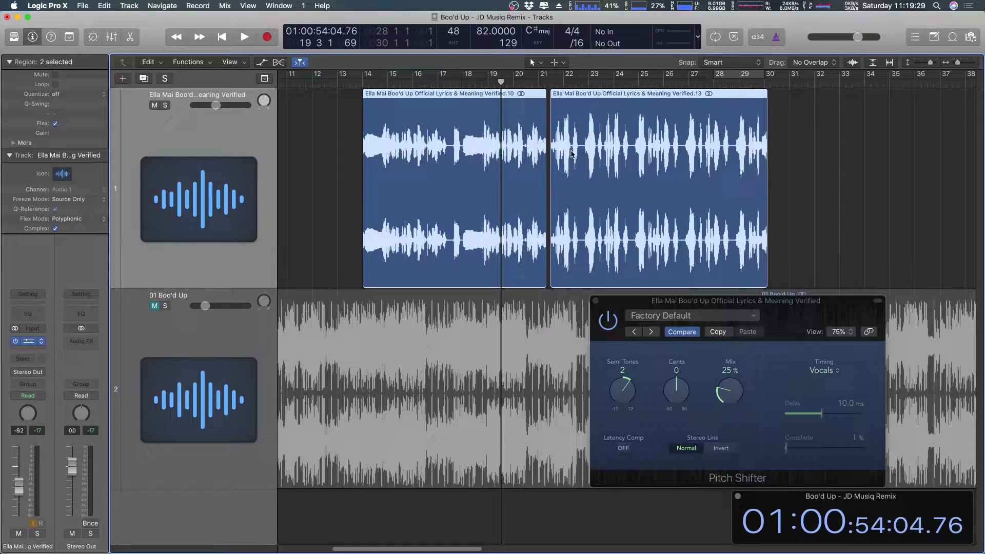
- Undo the accidental move so both vocal regions return to their original positions
left_click_drag(475, 168, 481, 168)
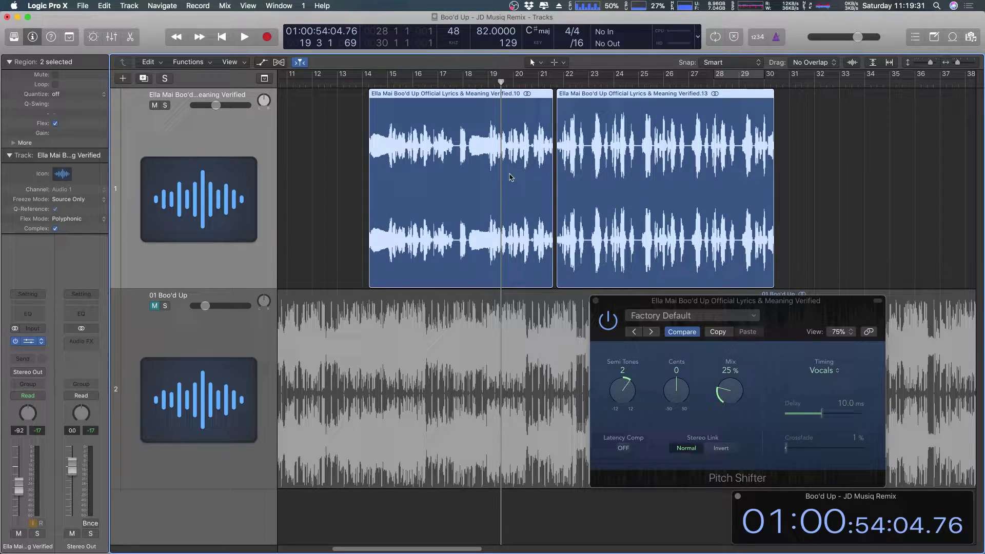
left_click(338, 156)
key("super+z")
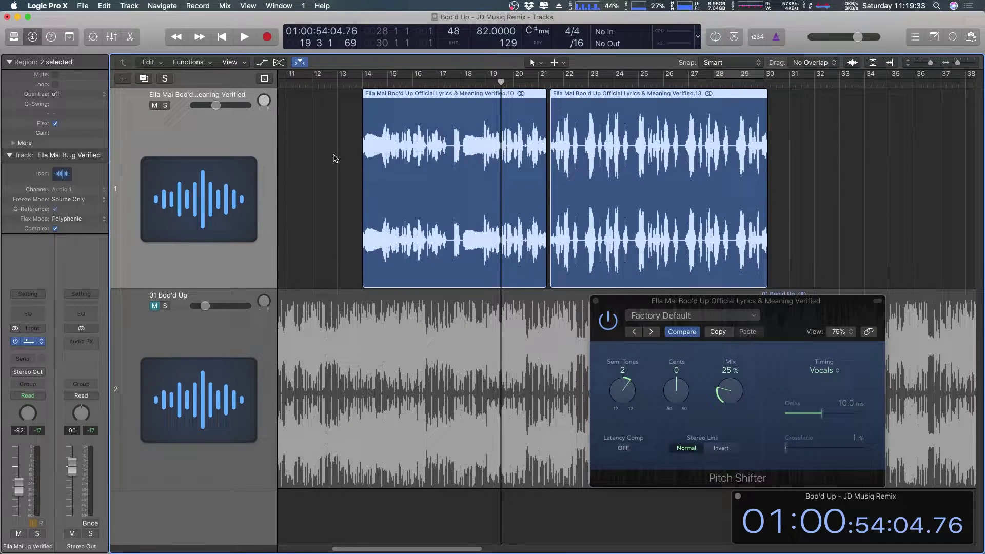
left_click(787, 152)
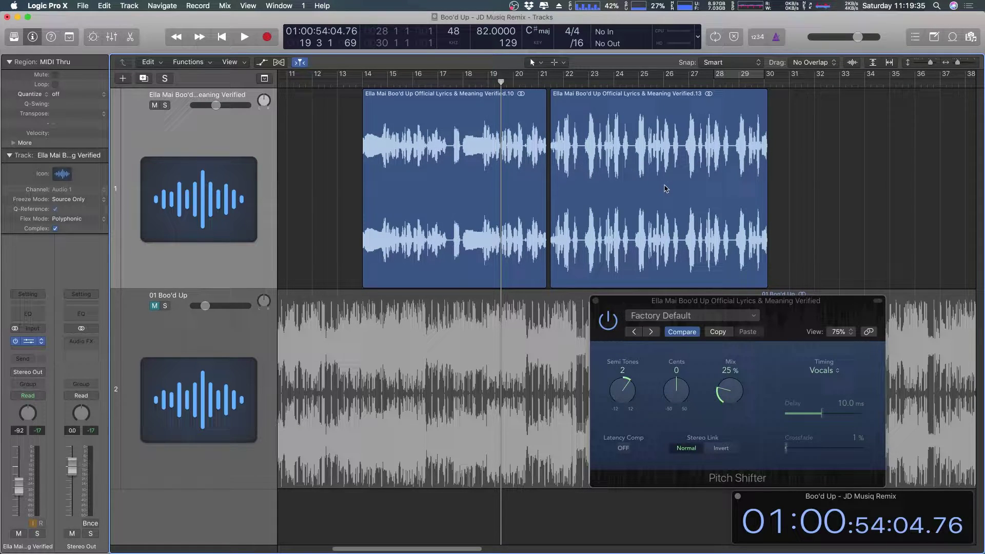
left_click_drag(819, 317, 784, 309)
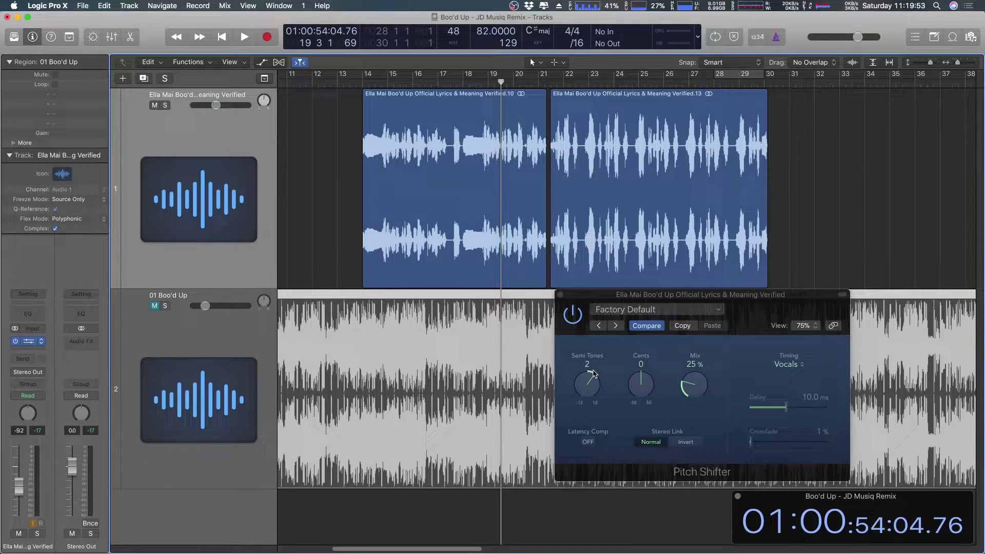
- Raise the Pitch Shifter mix to 100%
left_click_drag(686, 374, 691, 275)
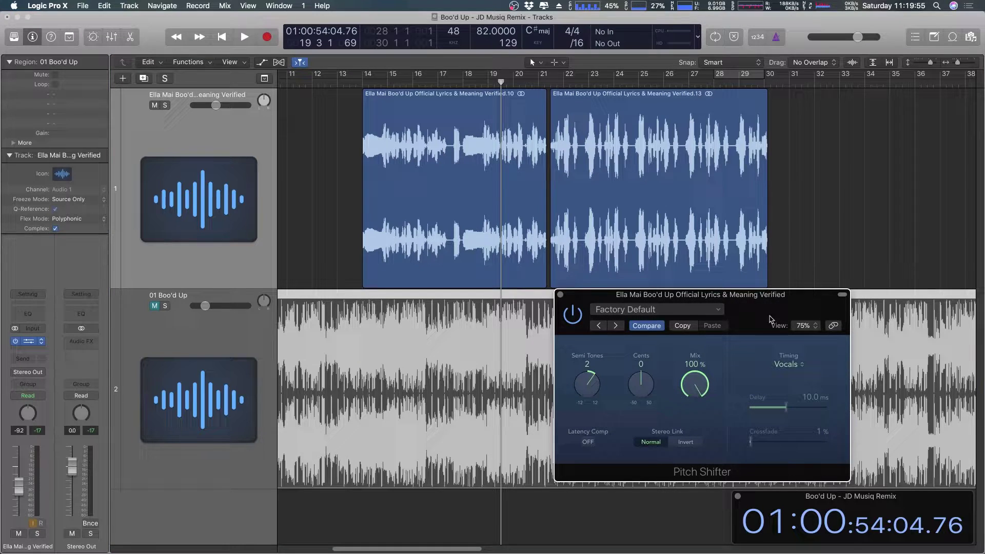
mouse_move(769, 319)
left_mouse_down()
mouse_move(512, 328)
mouse_move(628, 339)
mouse_move(769, 335)
left_mouse_up()
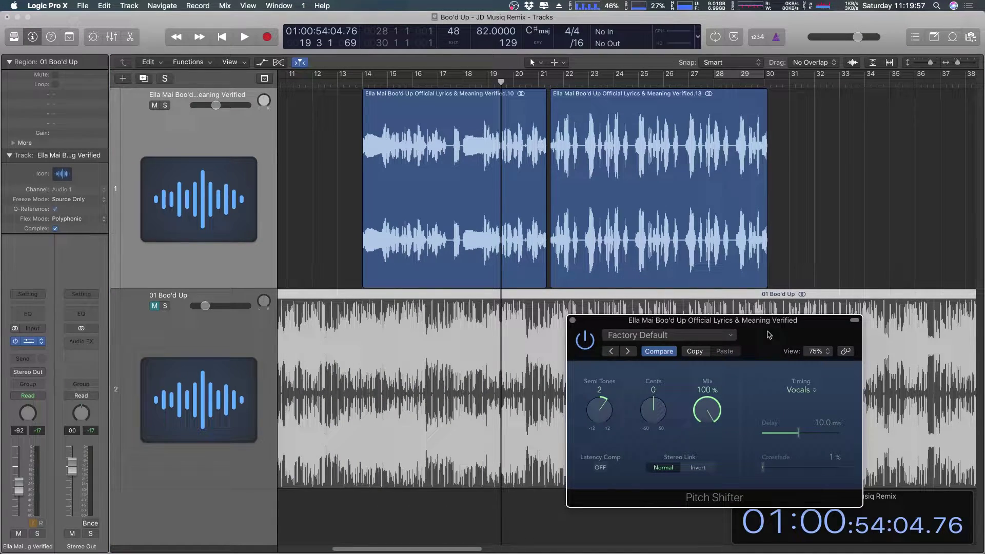
left_click(50, 351)
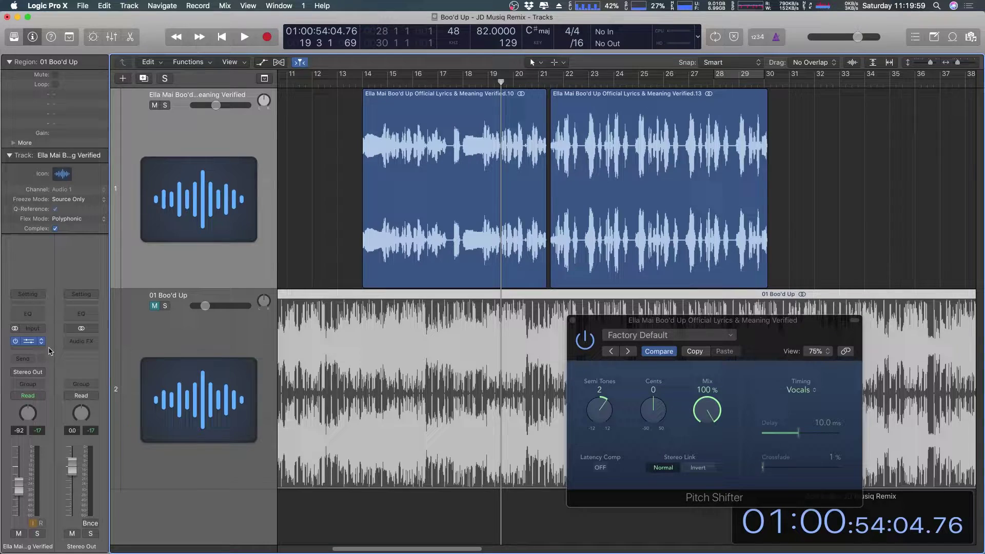
- Return the playhead to bar 14 and switch the Pitch Shifter's Latency Comp on
left_click(40, 343)
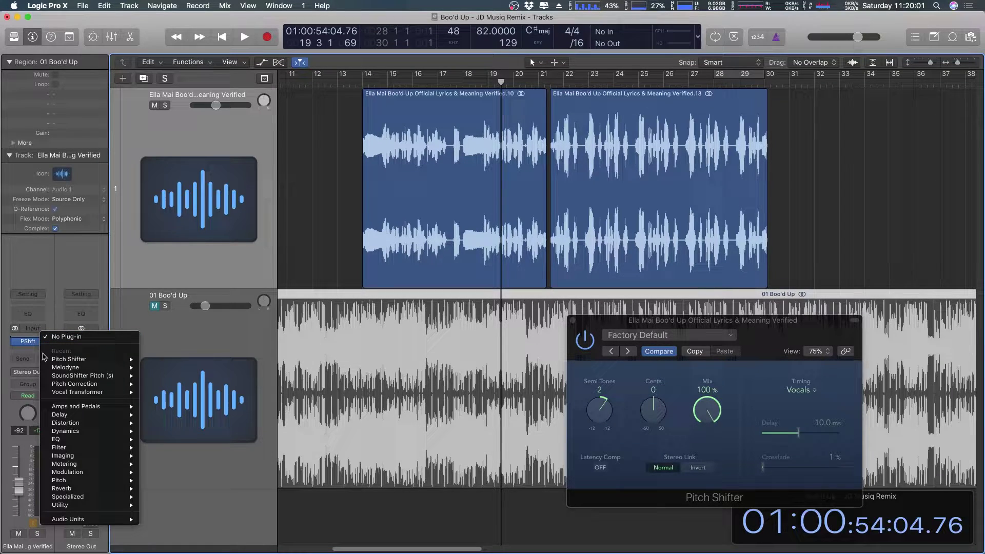
mouse_move(78, 362)
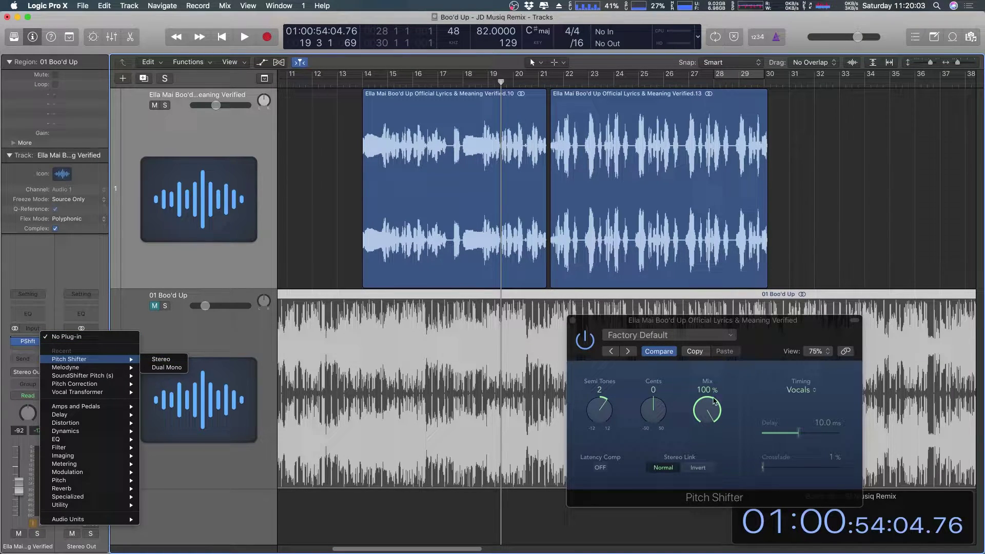
left_click(638, 377)
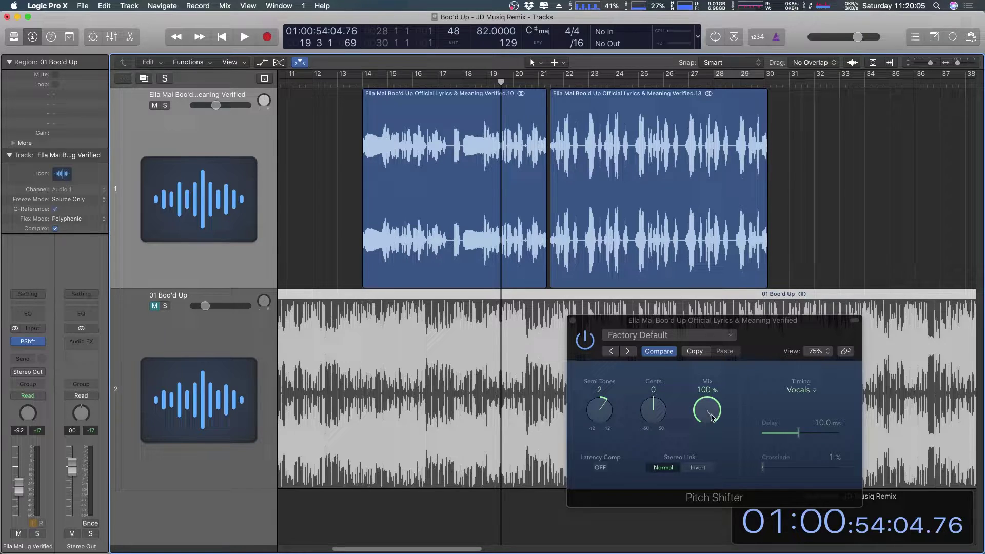
left_click(362, 82)
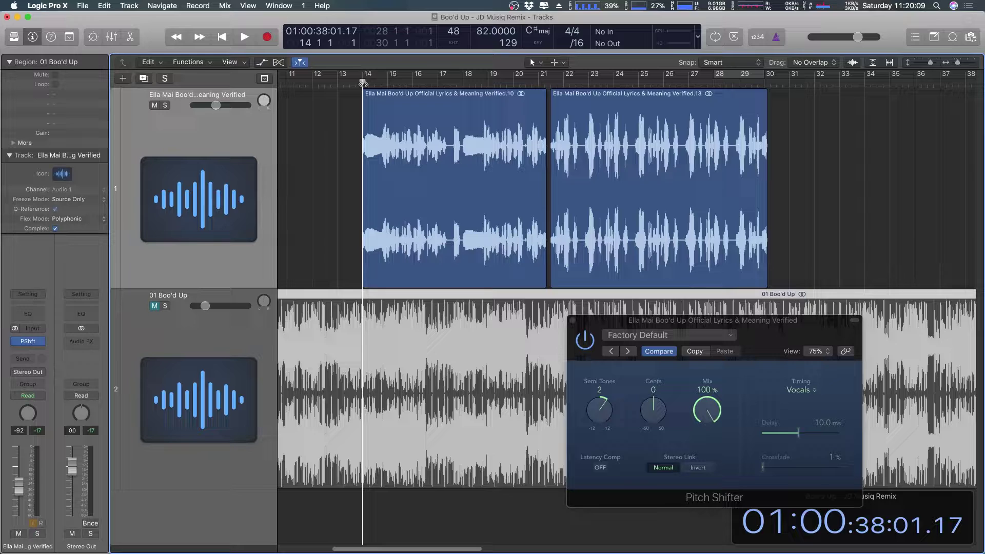
left_click(600, 468)
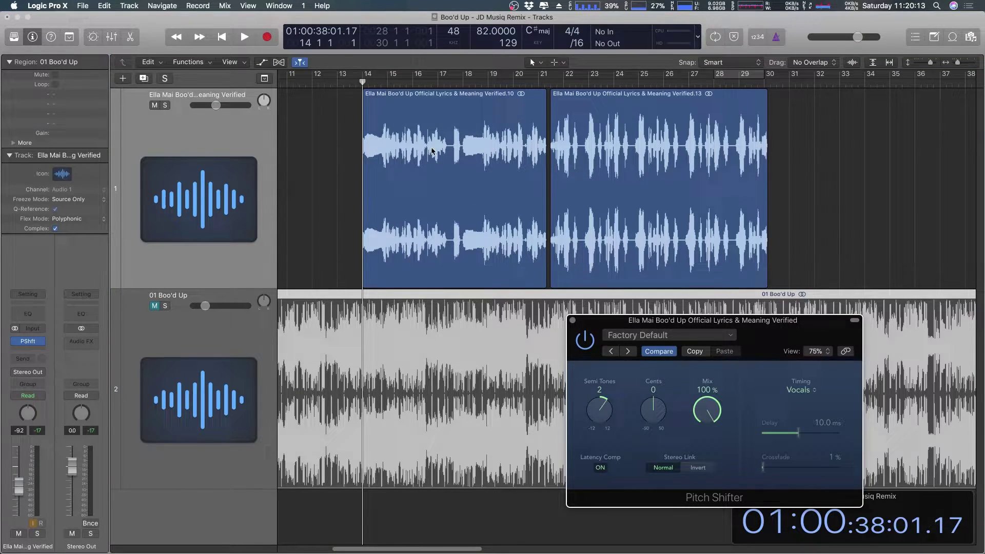
- Play the 2-semitone, 100%-mix vocal from bar 14, stopping near bar 18
key("space")
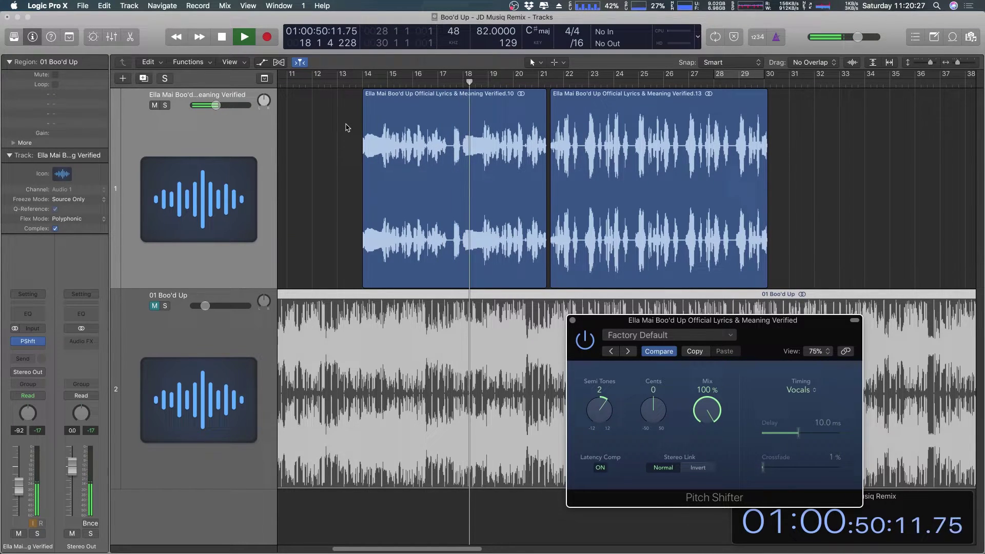
key("space")
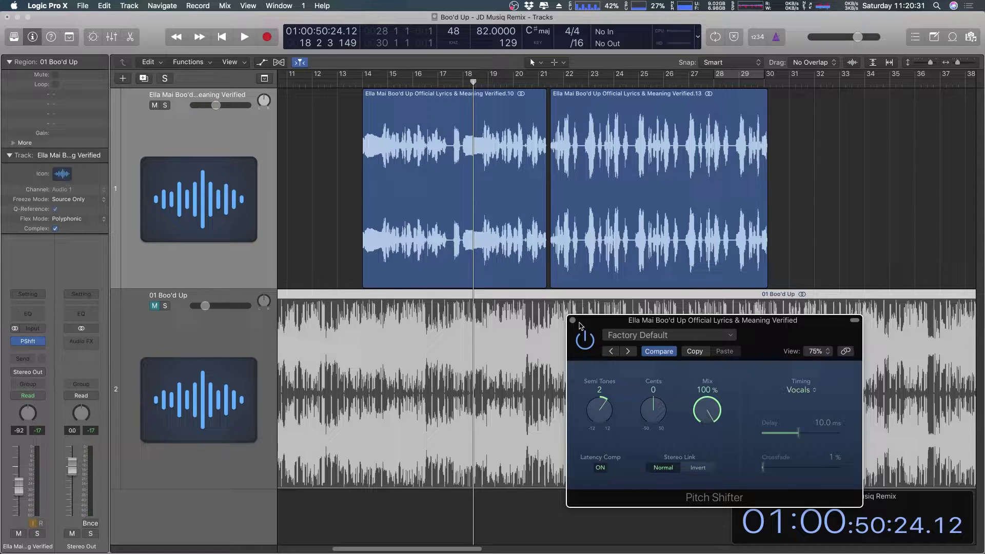
- Insert Waves SoundShifter Pitch (s) in stereo after the Pitch Shifter on the vocal channel
left_click(572, 320)
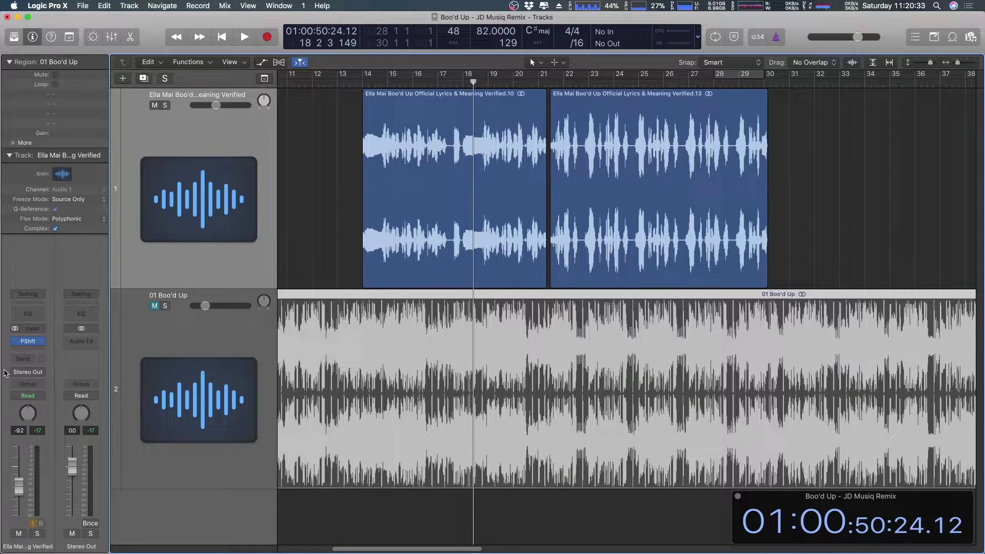
left_click(35, 350)
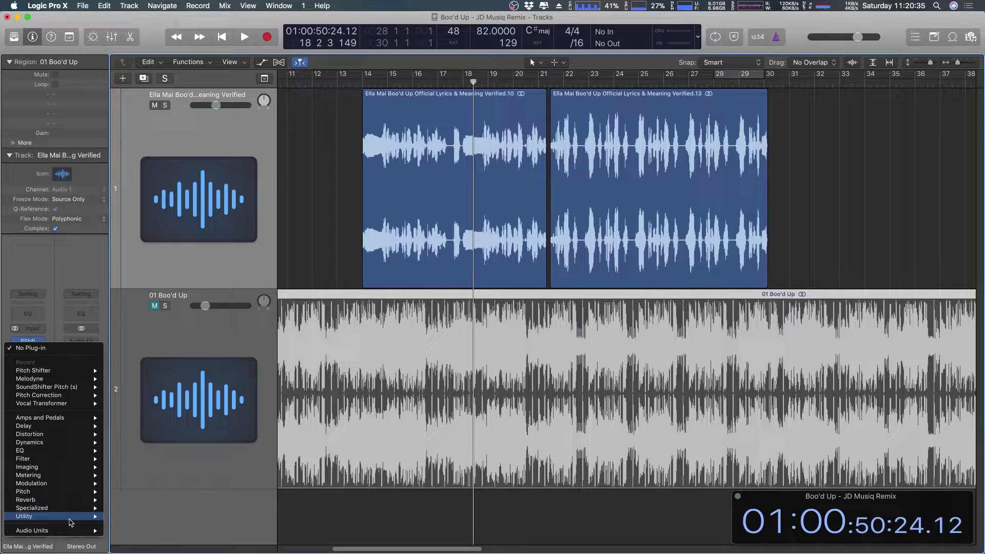
mouse_move(71, 522)
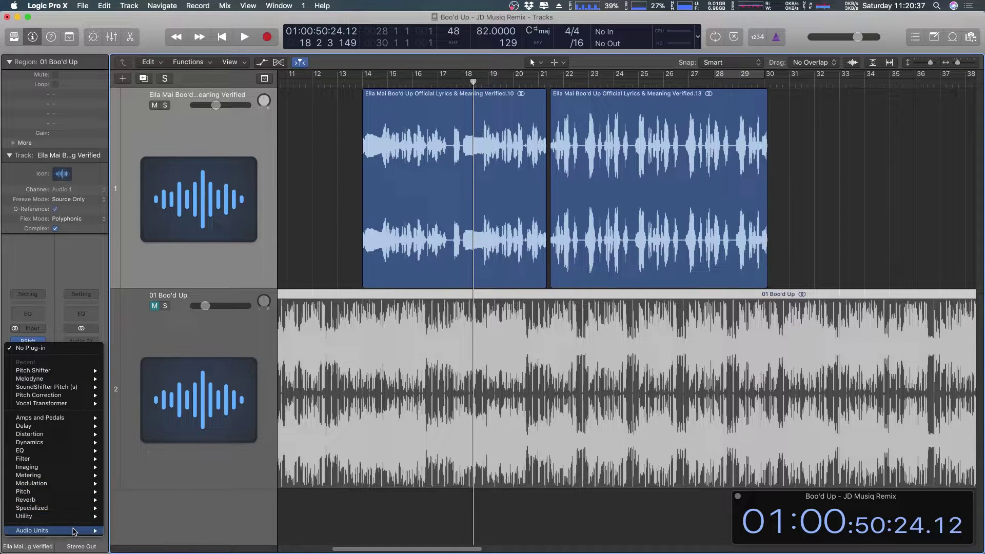
mouse_move(141, 535)
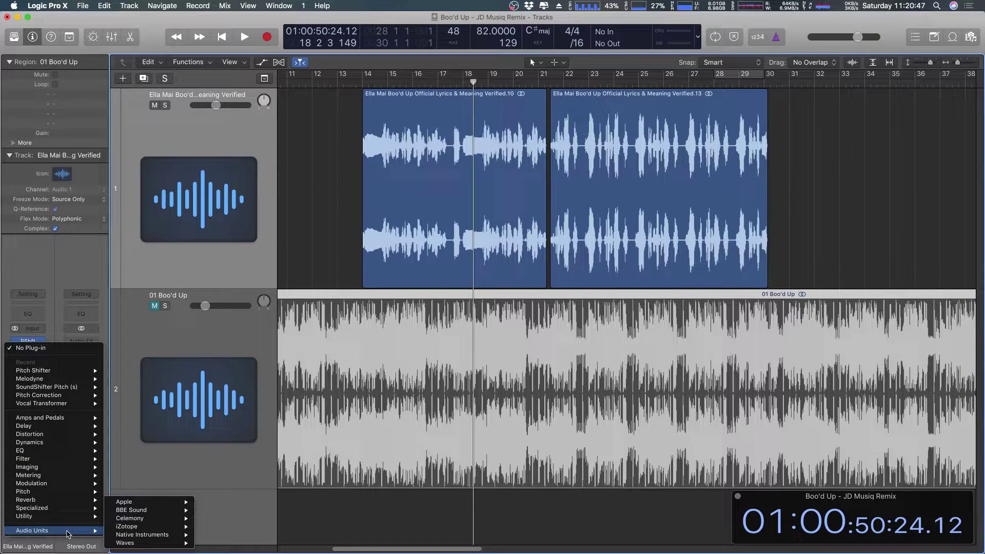
scroll(226, 523, "down", 20)
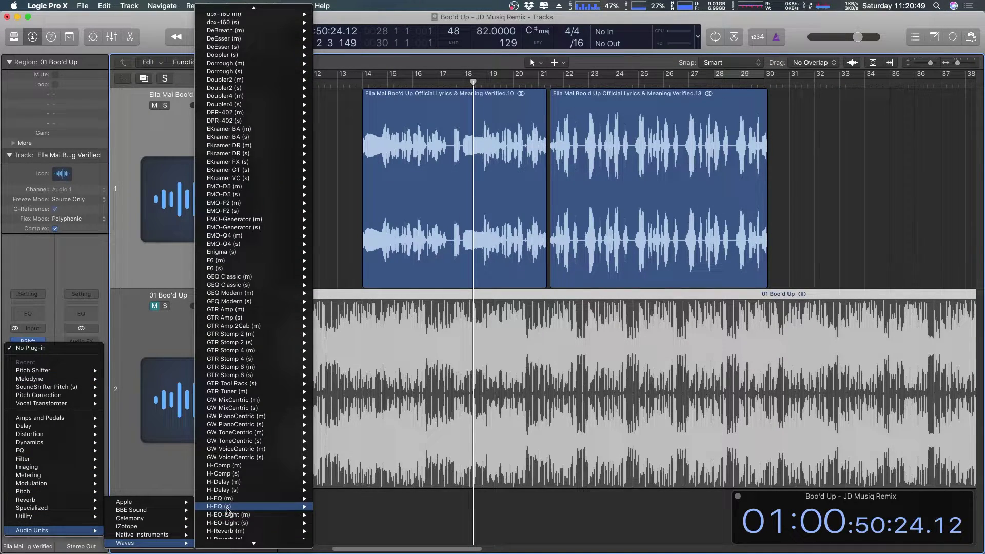
scroll(236, 462, "down", 20)
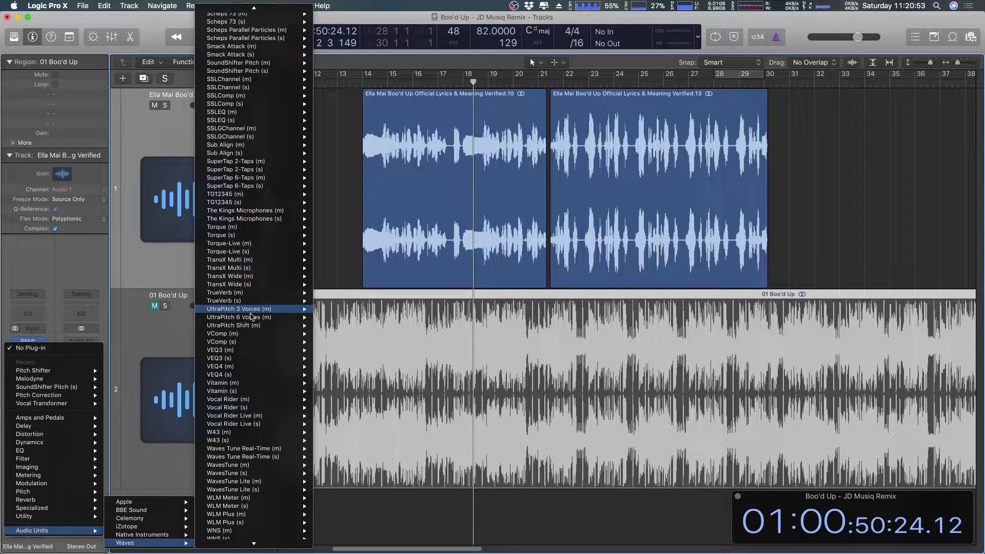
scroll(265, 206, "up", 6)
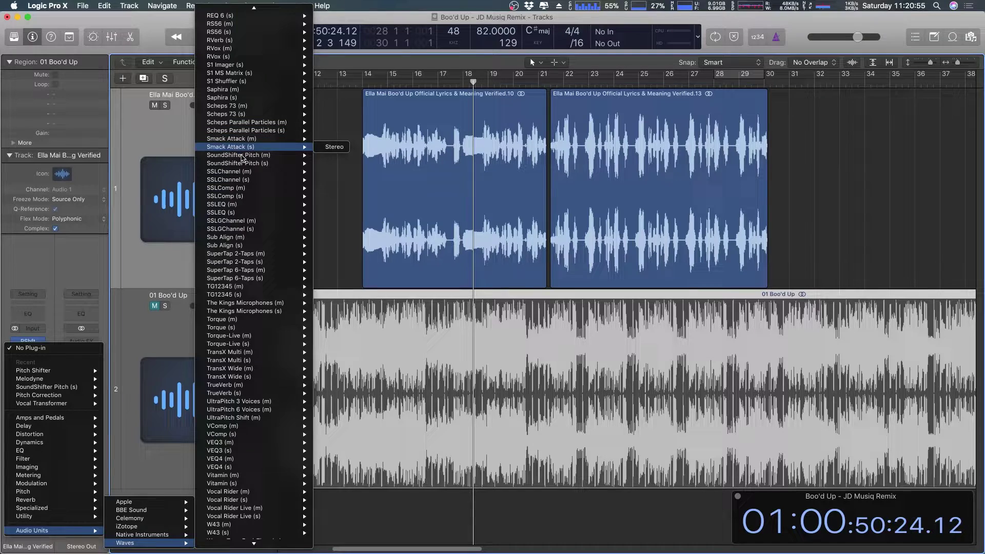
mouse_move(246, 164)
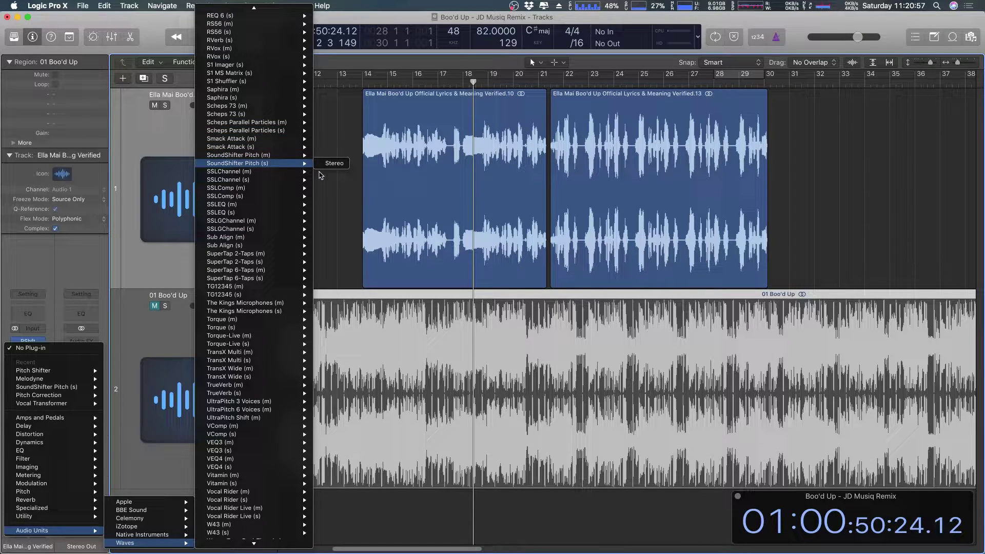
left_click(332, 164)
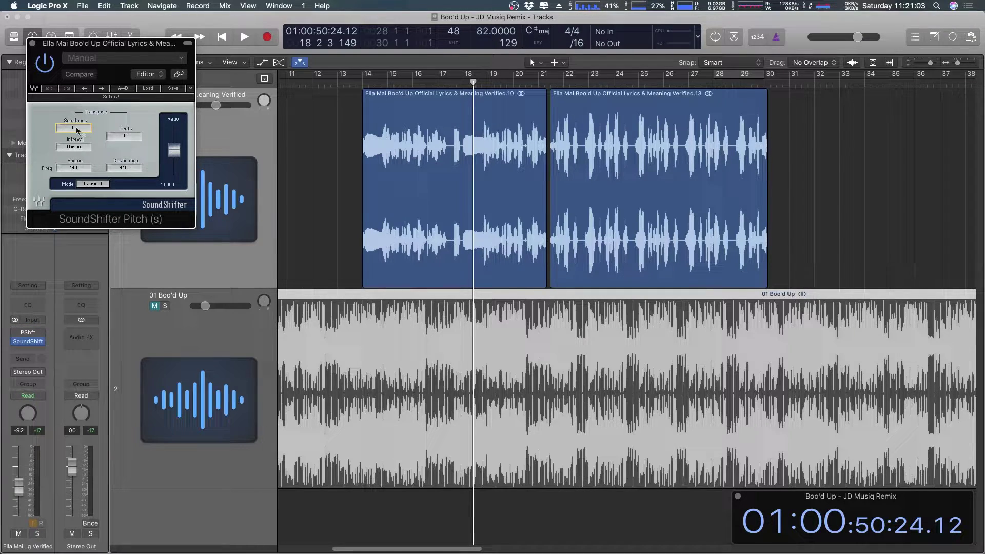
- Set SoundShifter's Semitones to 2 (interval 2nd M, ratio 1.1225)
key("2")
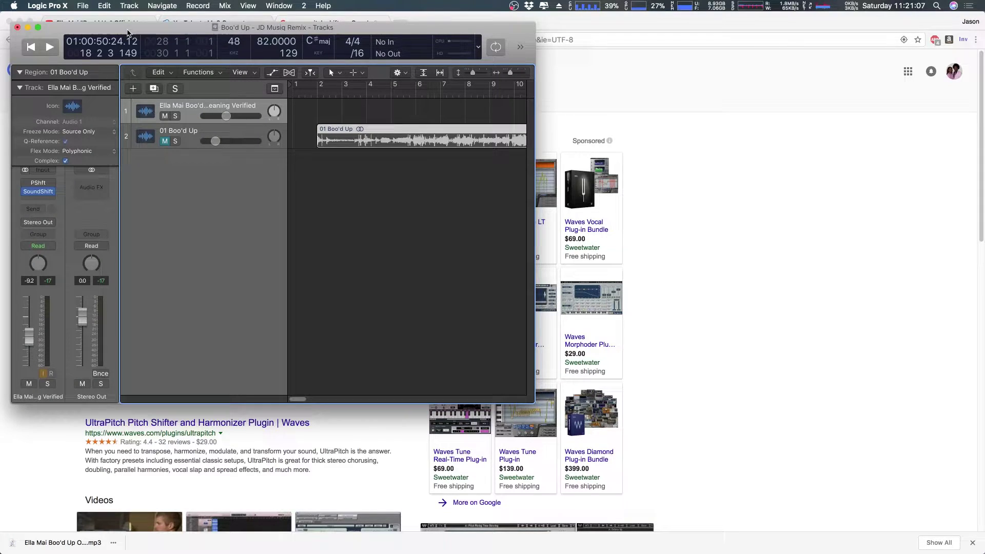
key("1")
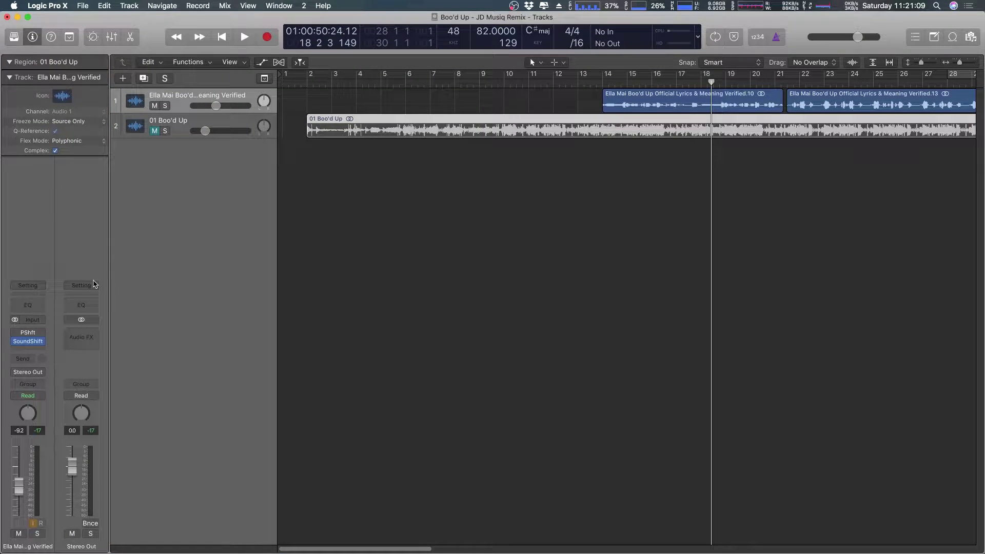
left_click(28, 341)
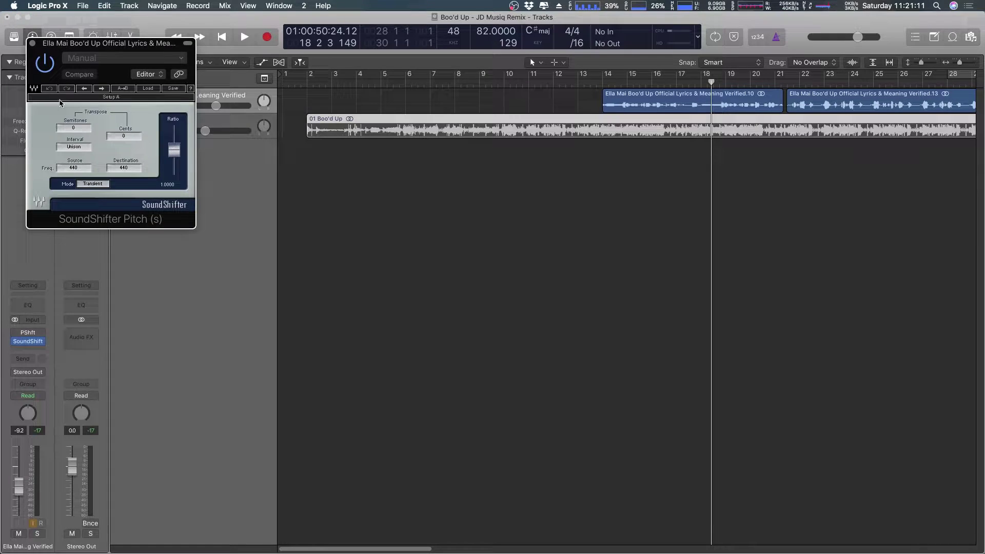
left_click(80, 129)
key("Up")
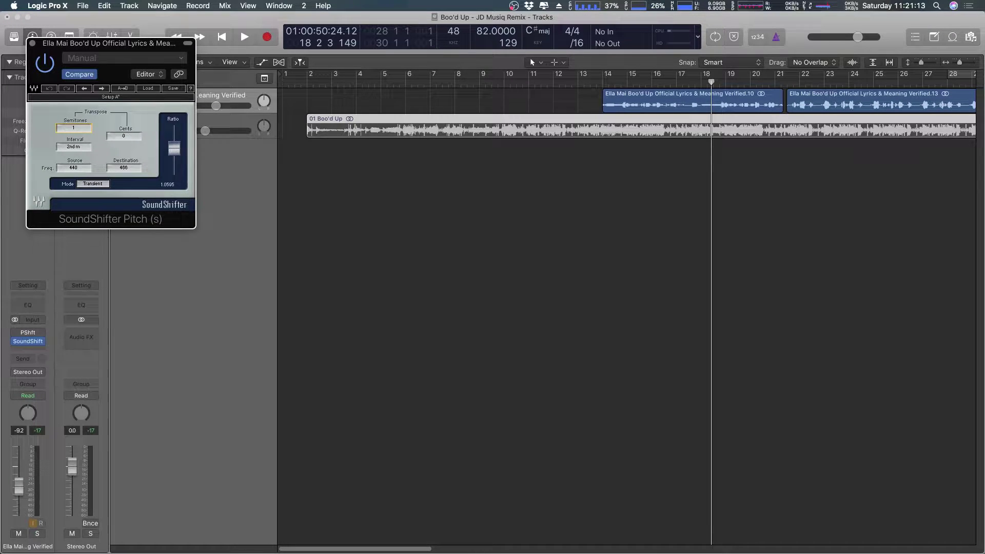
key("Up")
- Audition the two-semitone SoundShifter vocal from bar 14
left_click(102, 185)
left_click(603, 81)
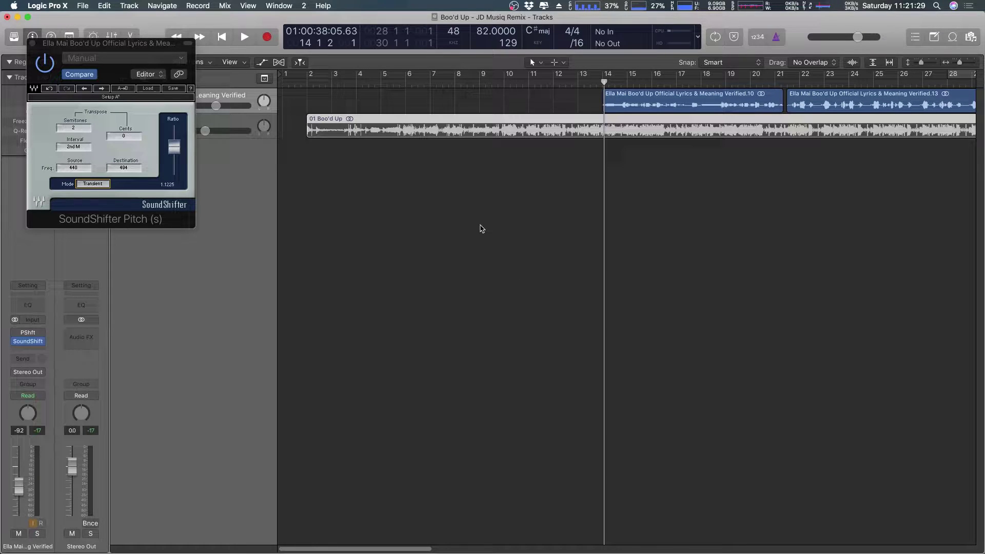
key("space")
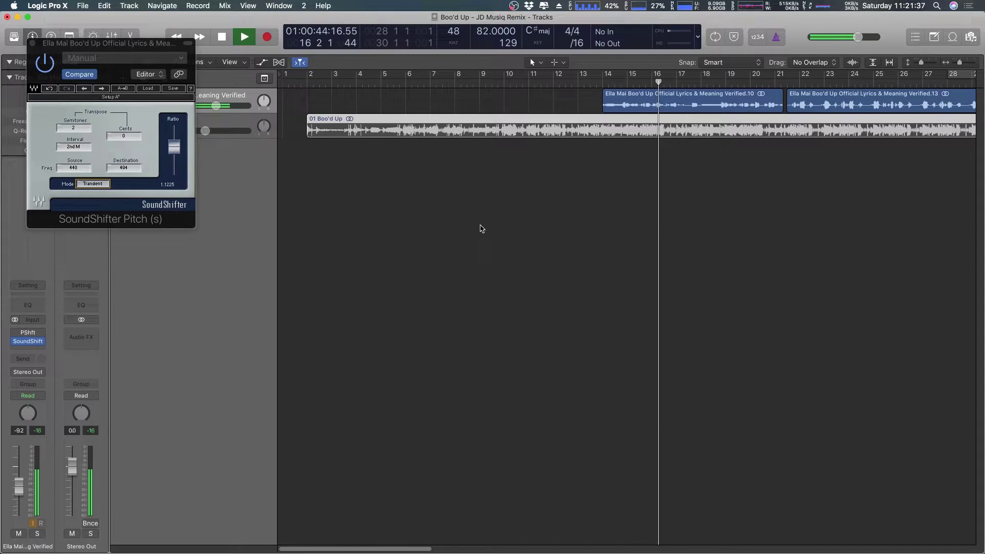
key("space")
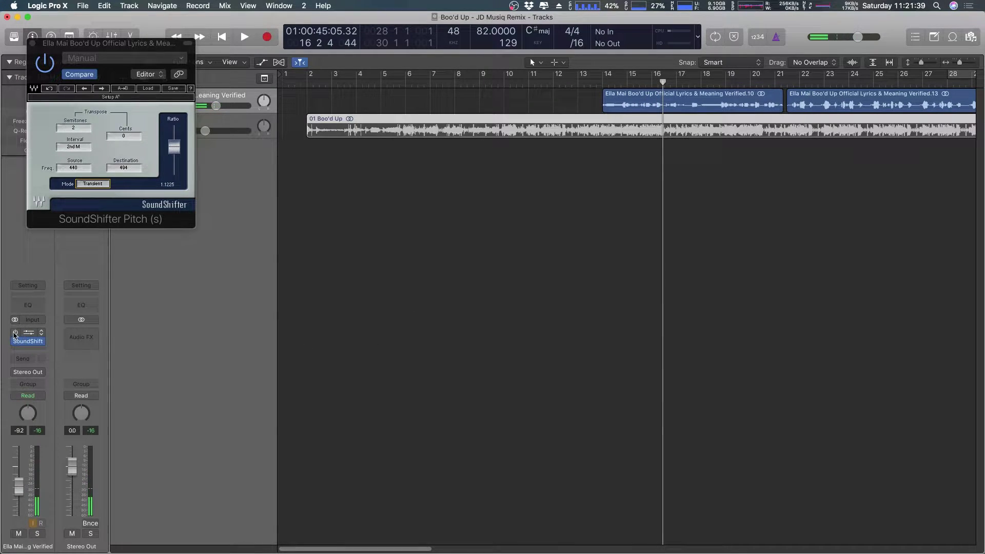
key("space")
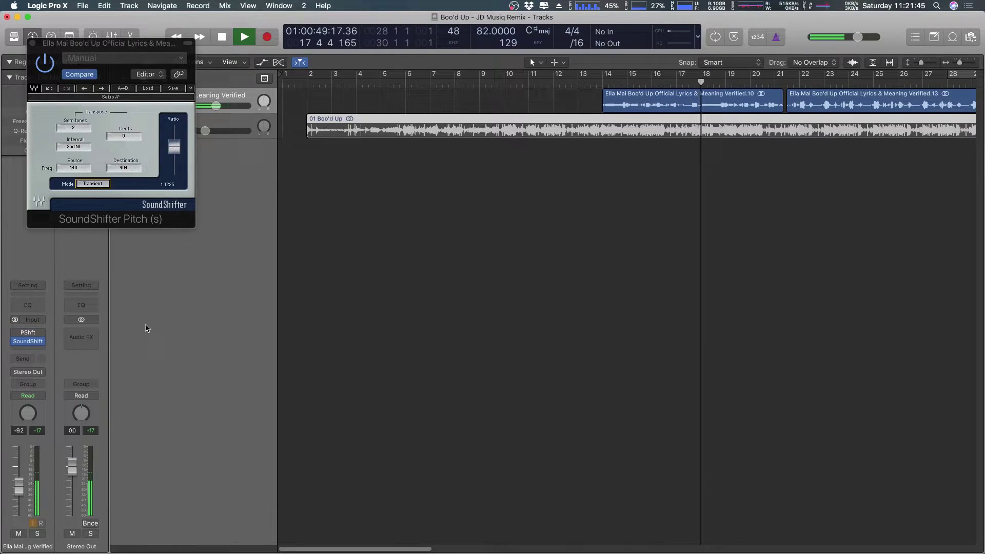
- Switch SoundShifter to Punch mode, stop at bar 14, and close its window
left_click(89, 192)
left_click(88, 192)
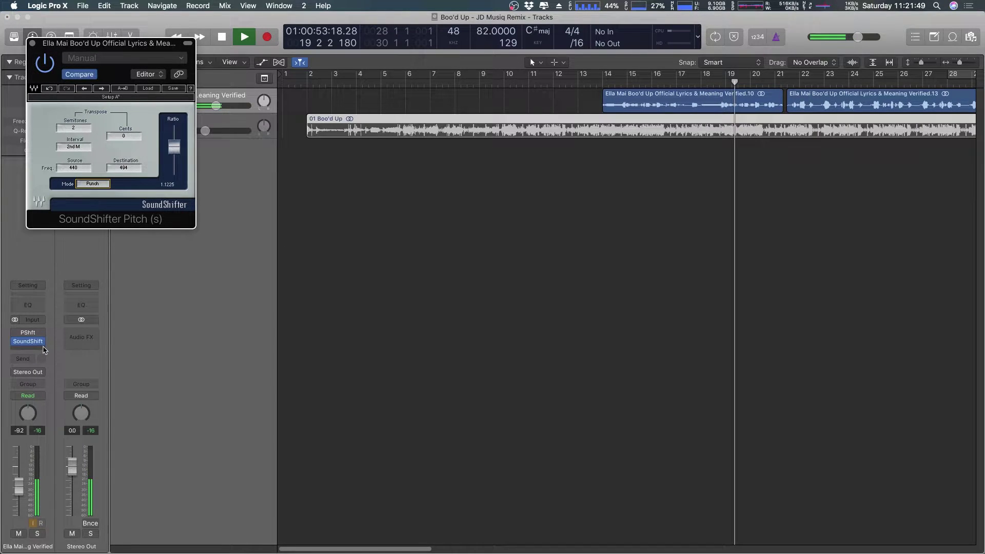
mouse_move(14, 342)
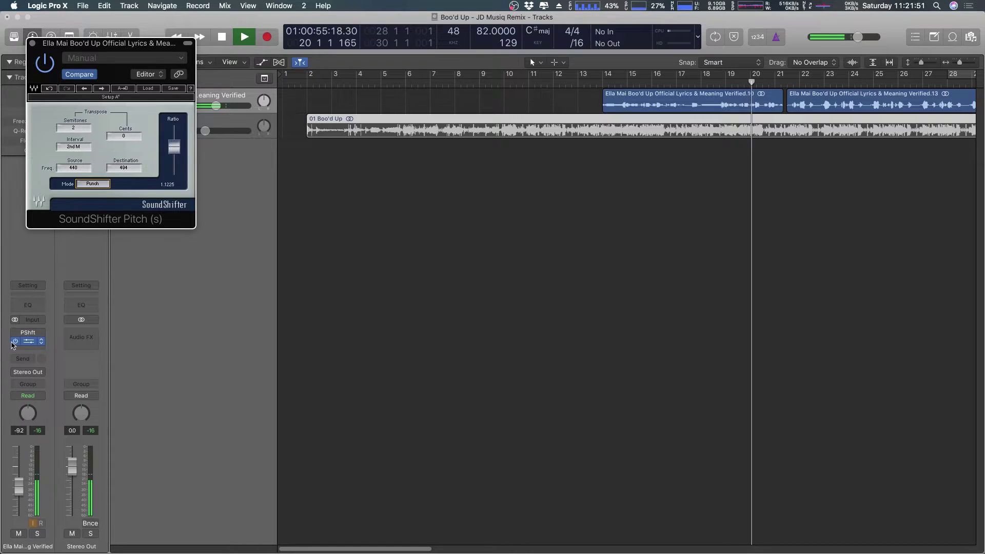
key("space")
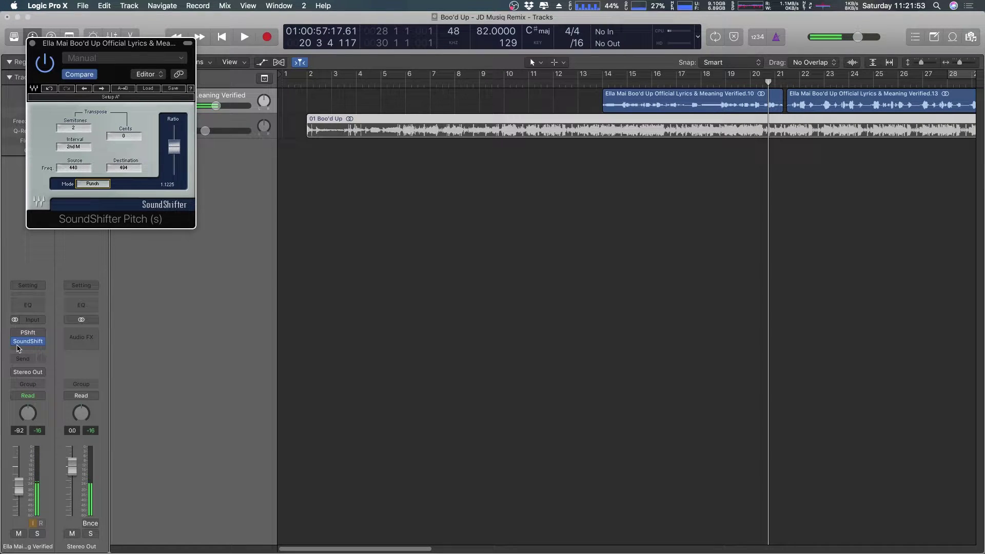
left_click(602, 84)
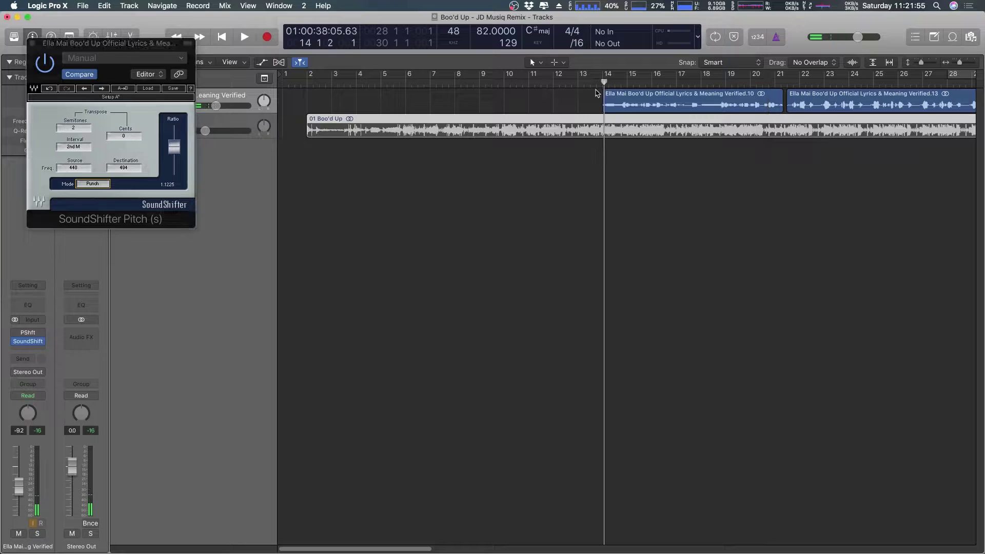
left_click(33, 44)
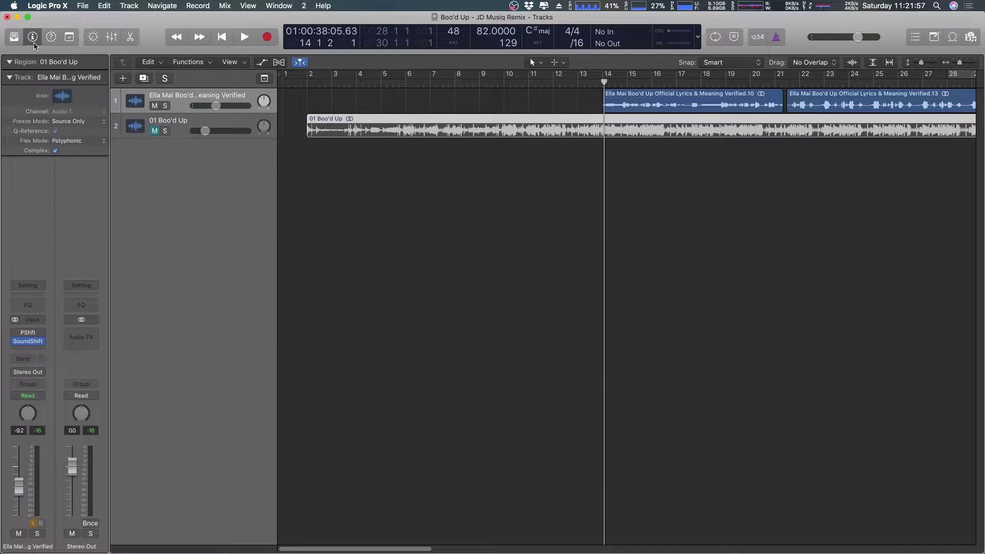
- Insert Celemony Melodyne in stereo after SoundShifter on the vocal channel
left_click(39, 350)
mouse_move(87, 533)
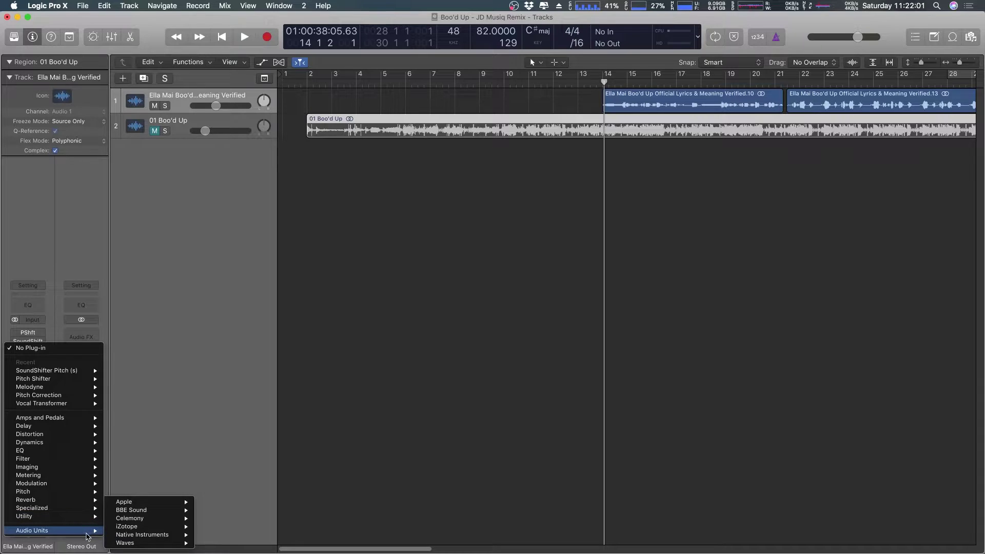
mouse_move(148, 518)
mouse_move(220, 519)
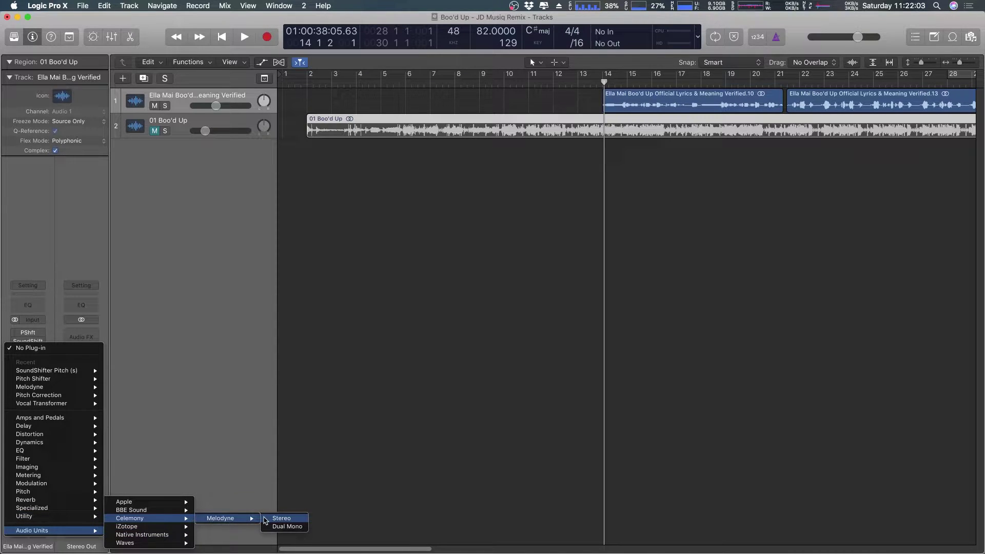
left_click(277, 518)
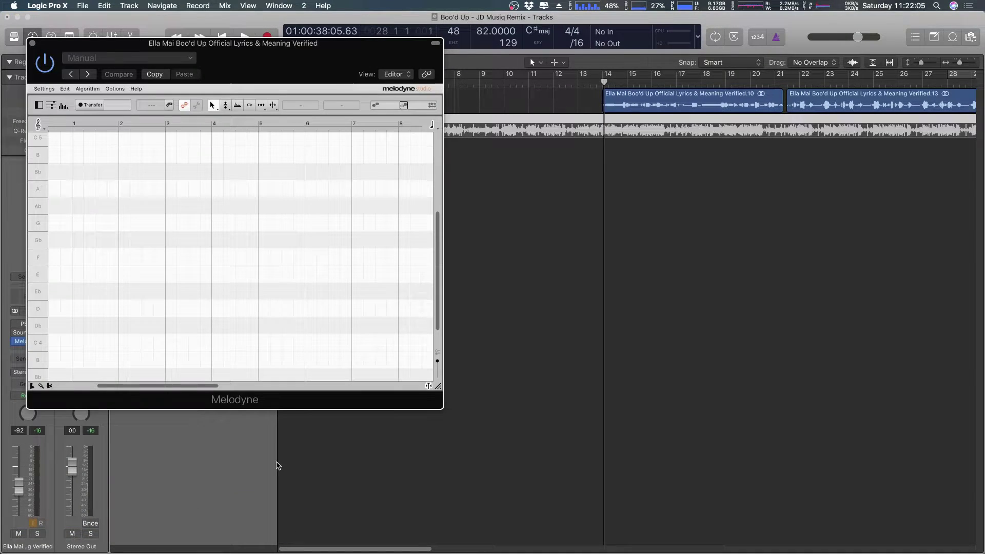
- Arm Melodyne's Transfer and play from bar 13 to capture the acapella
left_click(579, 81)
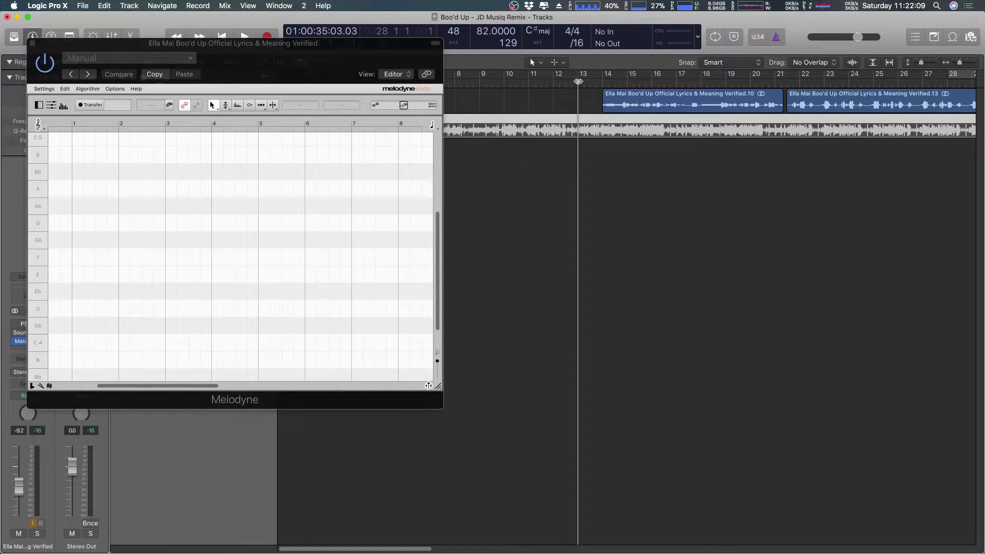
left_click_drag(418, 549, 438, 550)
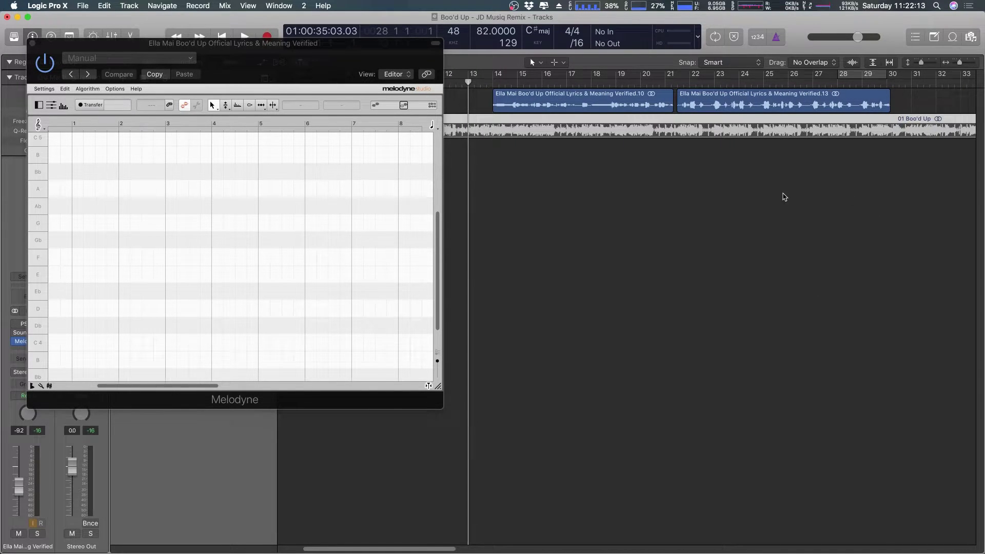
left_click(125, 74)
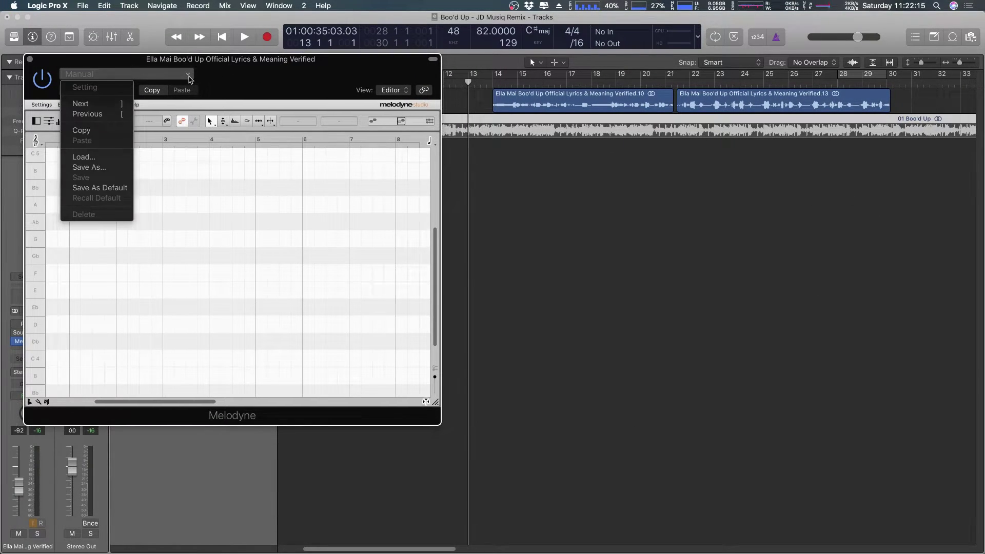
left_click(237, 95)
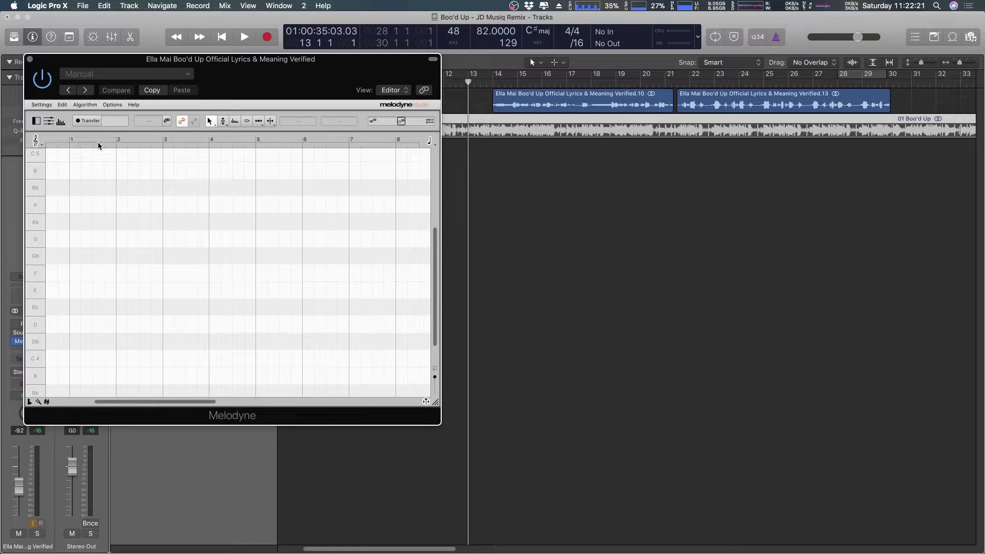
left_click(81, 121)
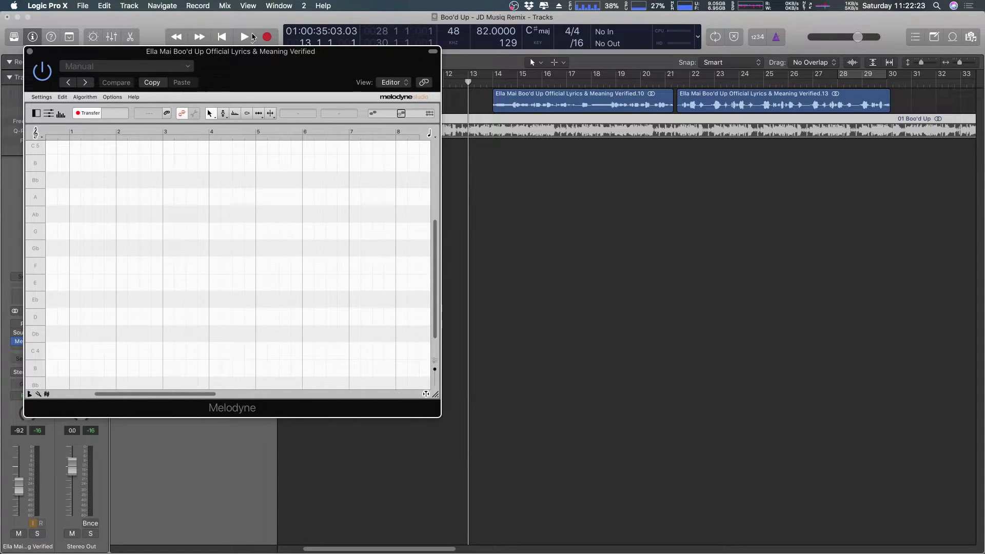
left_click(244, 37)
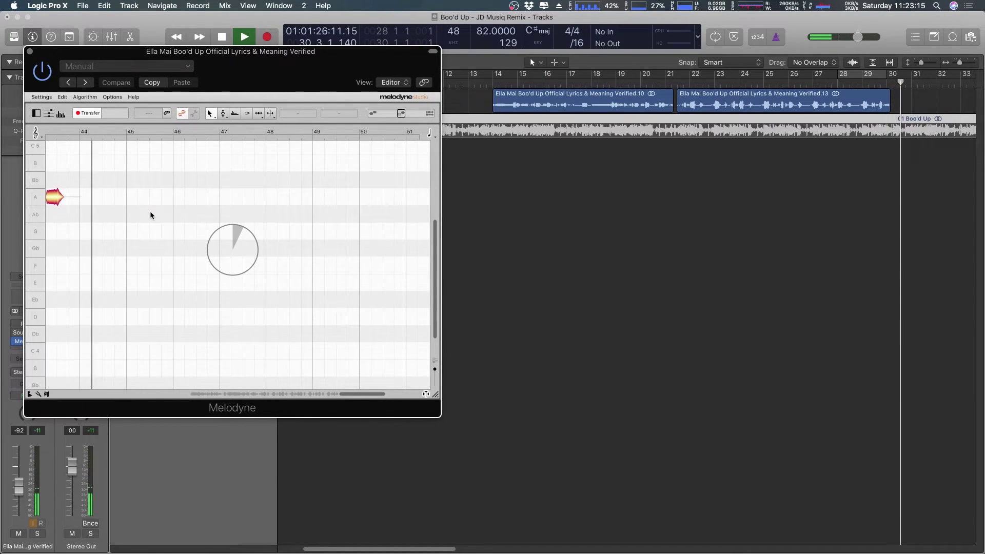
- Stop the transfer and enlarge the Melodyne editor to show bars 15–23
key("space")
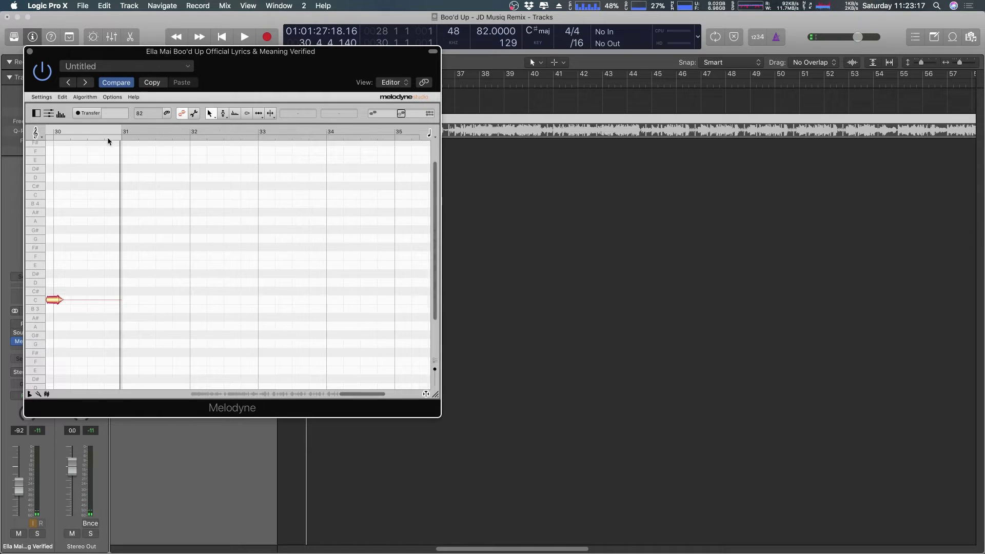
left_click_drag(200, 52, 420, 58)
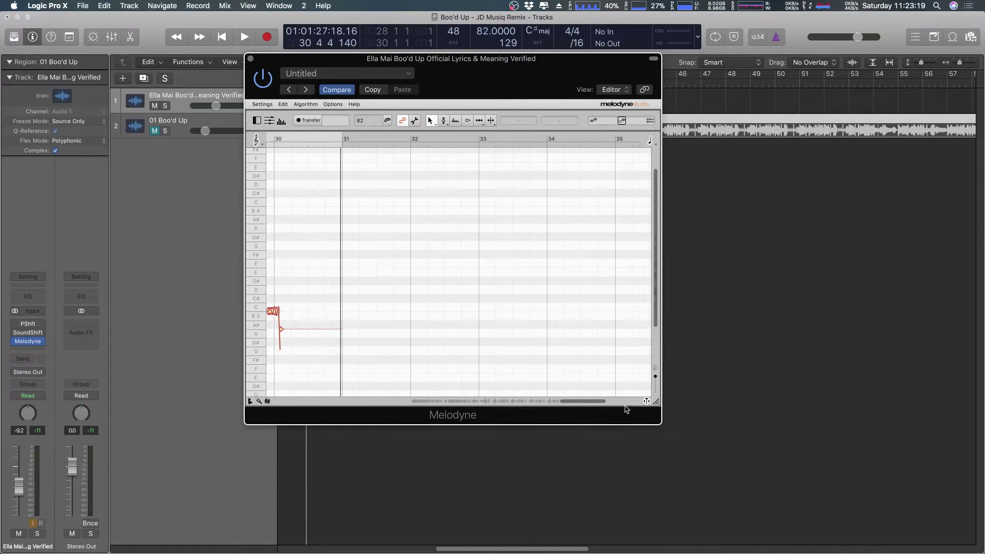
left_click_drag(592, 403, 493, 406)
scroll(494, 406, "left", 5)
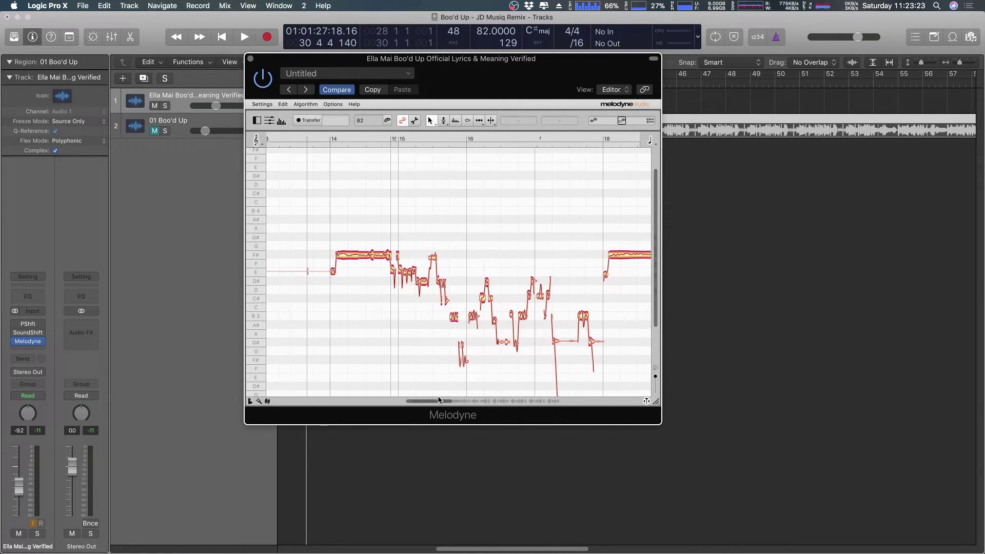
left_click_drag(652, 401, 914, 414)
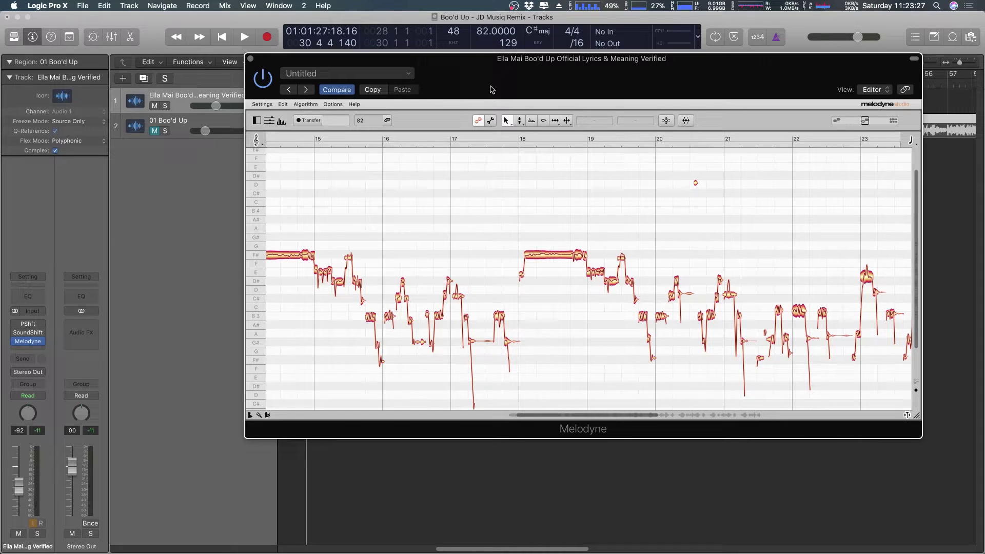
left_click_drag(491, 90, 423, 72)
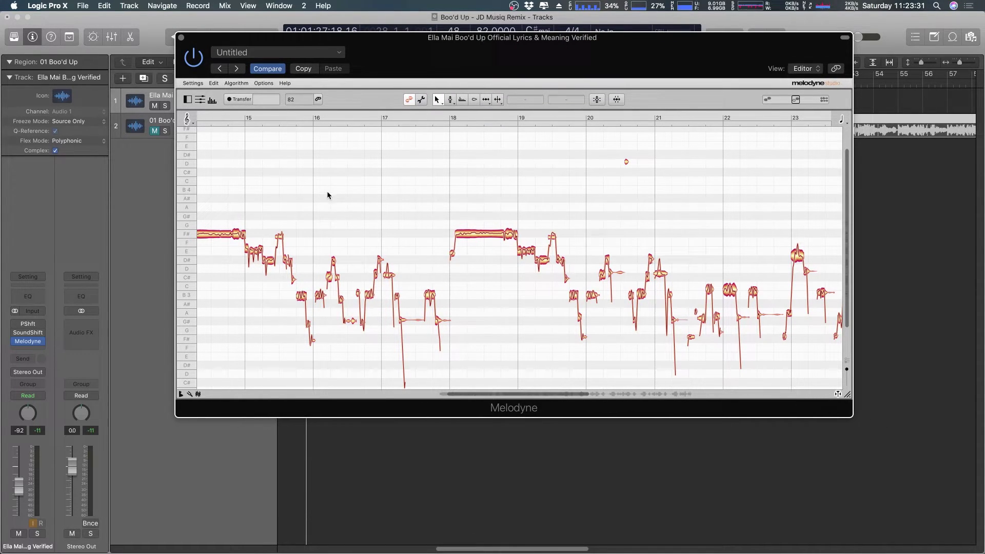
- Raise all Melodyne notes two semitones, F# to G#, and close Melodyne
key("super+a")
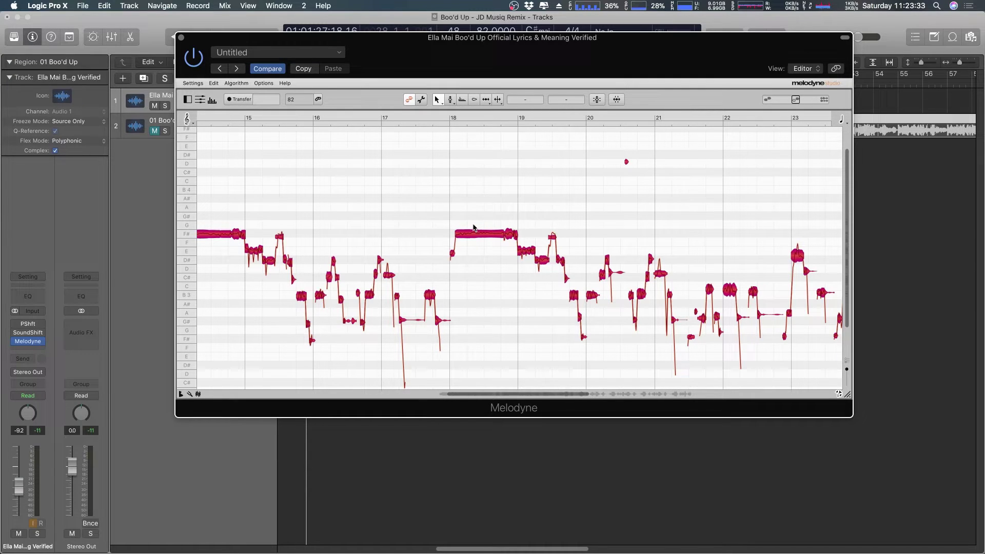
key("space")
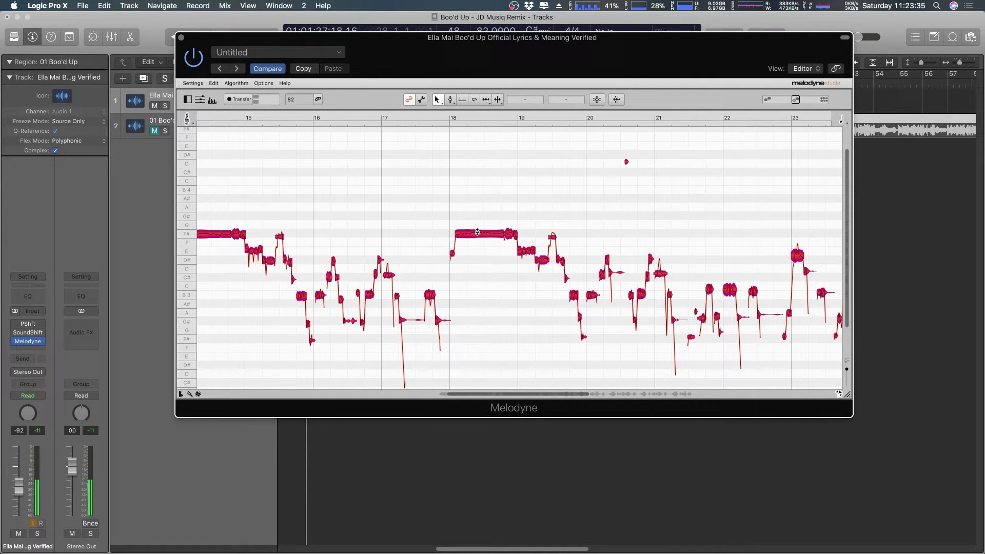
left_click_drag(477, 232, 477, 216)
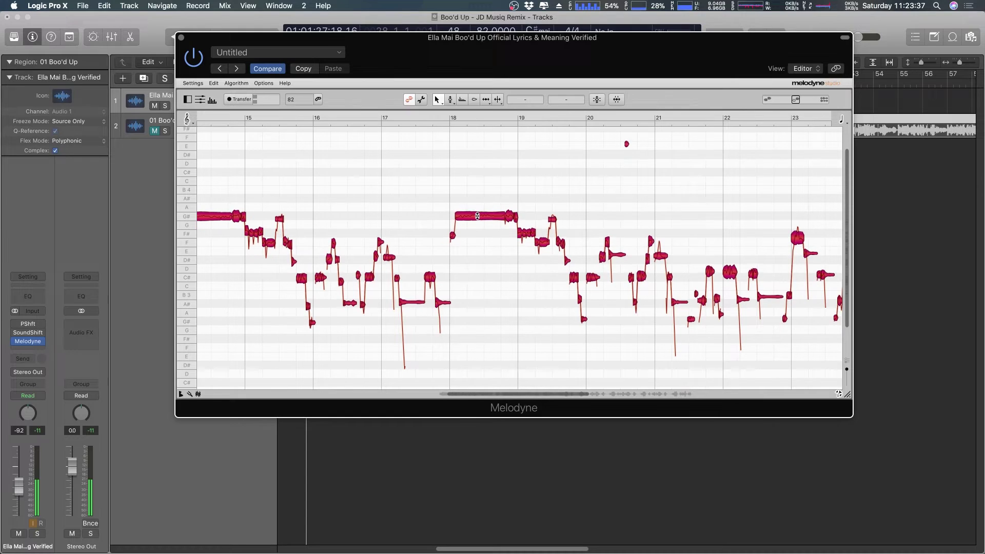
left_click(181, 38)
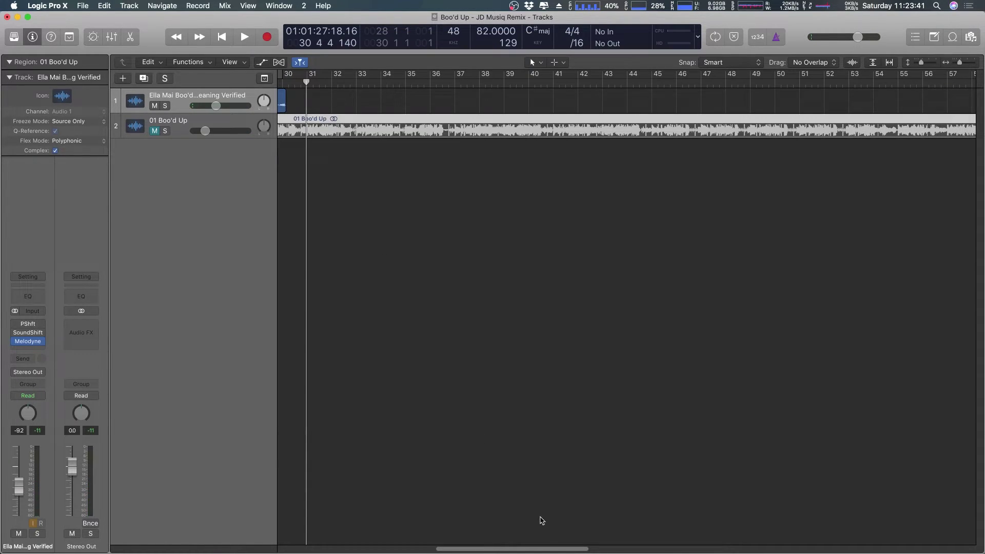
- Scroll the two vocal regions into view and play from bar 14
left_click_drag(549, 548, 422, 544)
left_click(405, 80)
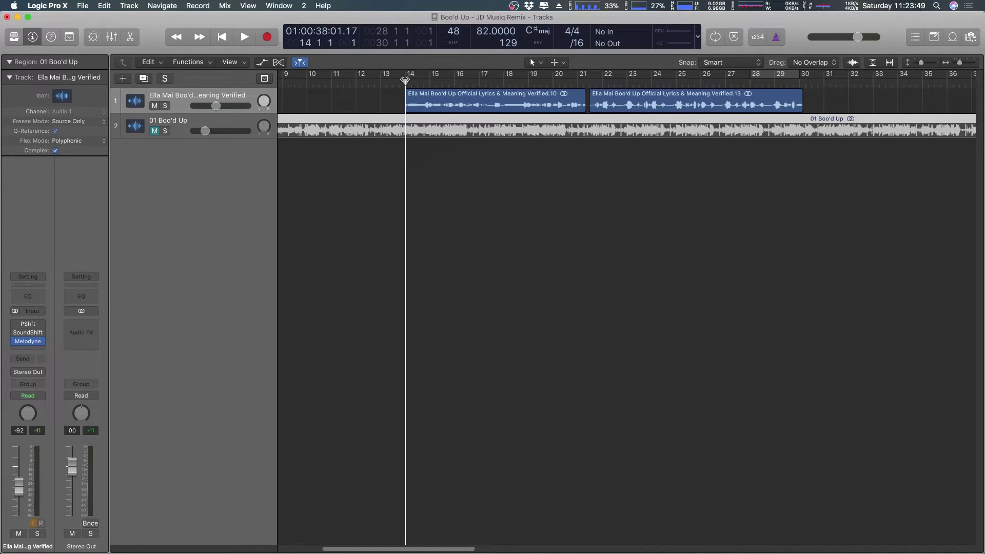
key("space")
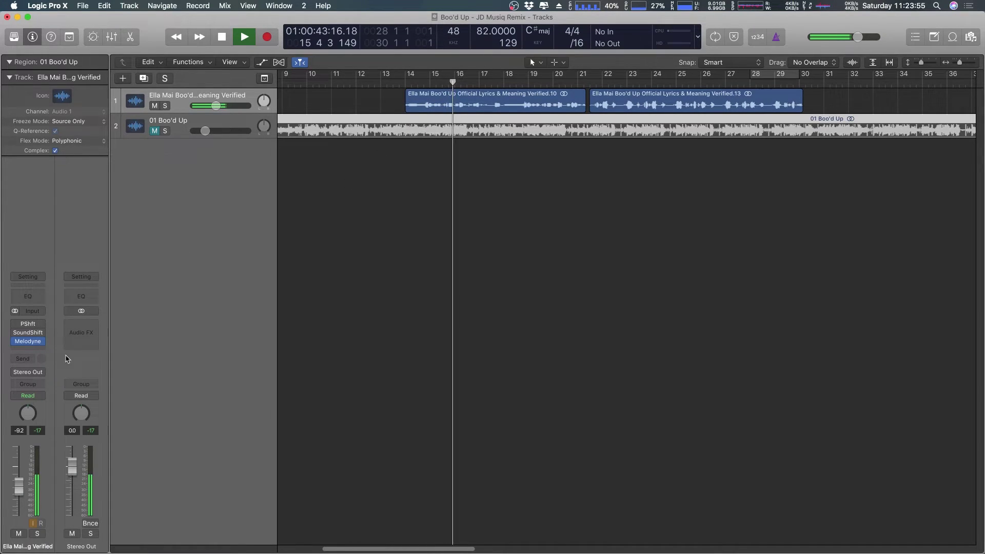
- Toggle the PShft and Melodyne inserts to compare them, stopping near bar 21
mouse_move(15, 344)
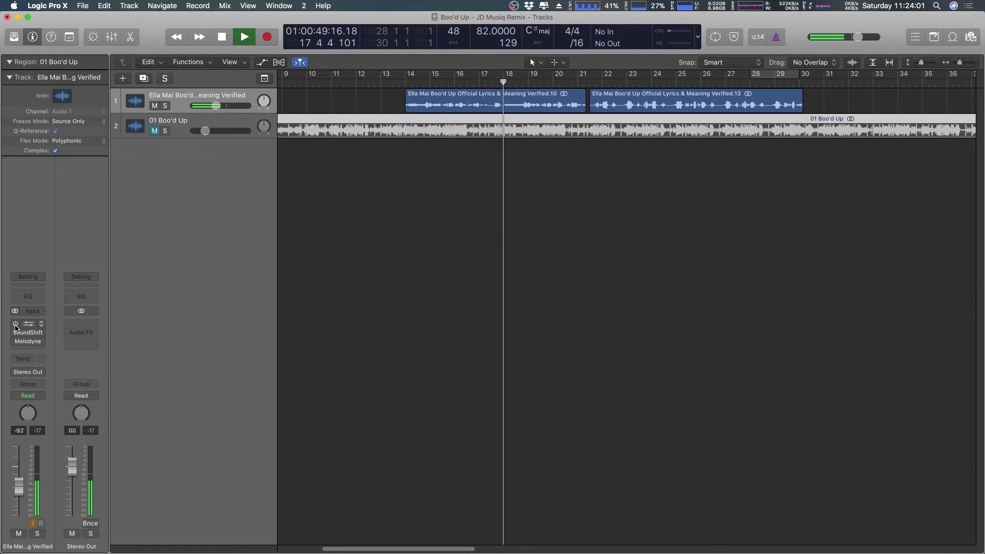
left_click(15, 324)
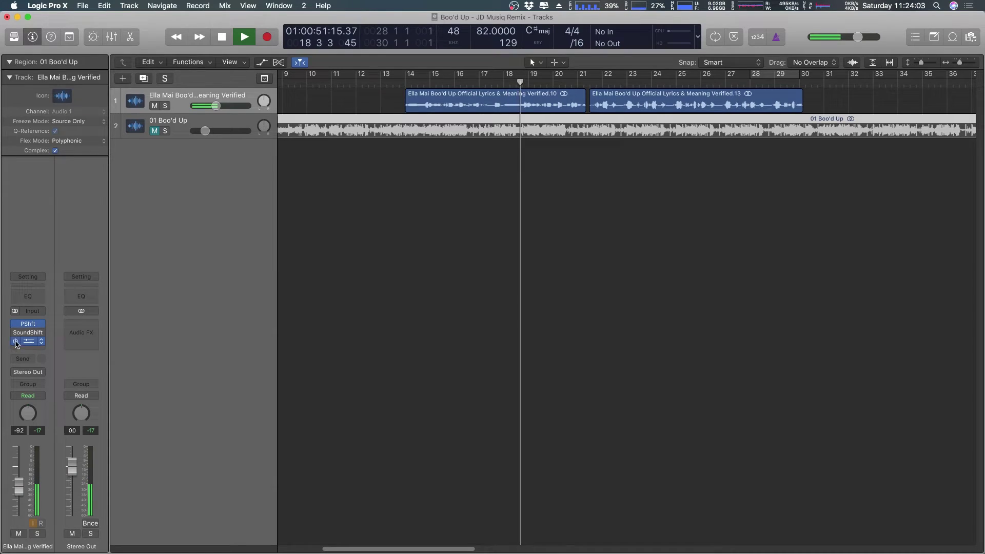
left_click(16, 342)
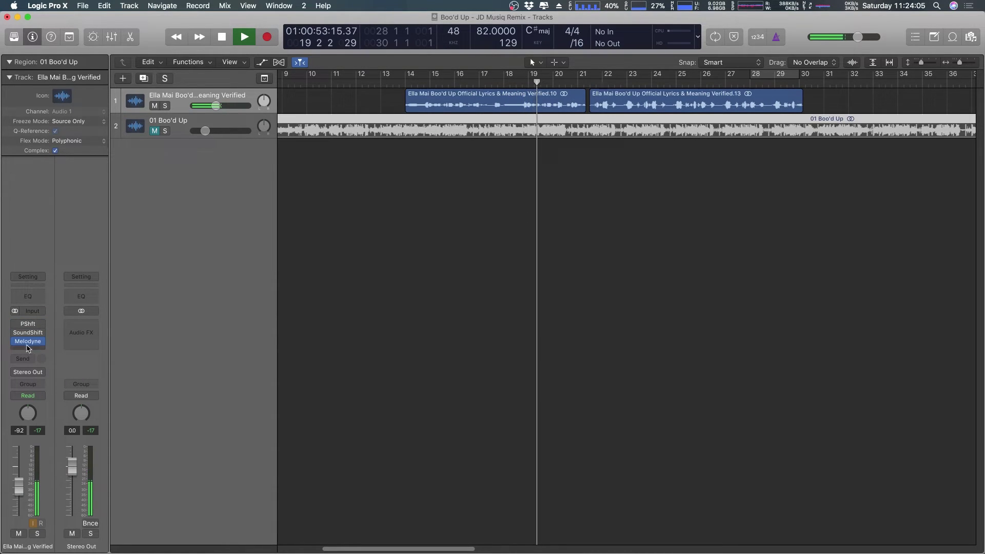
left_click(7, 332)
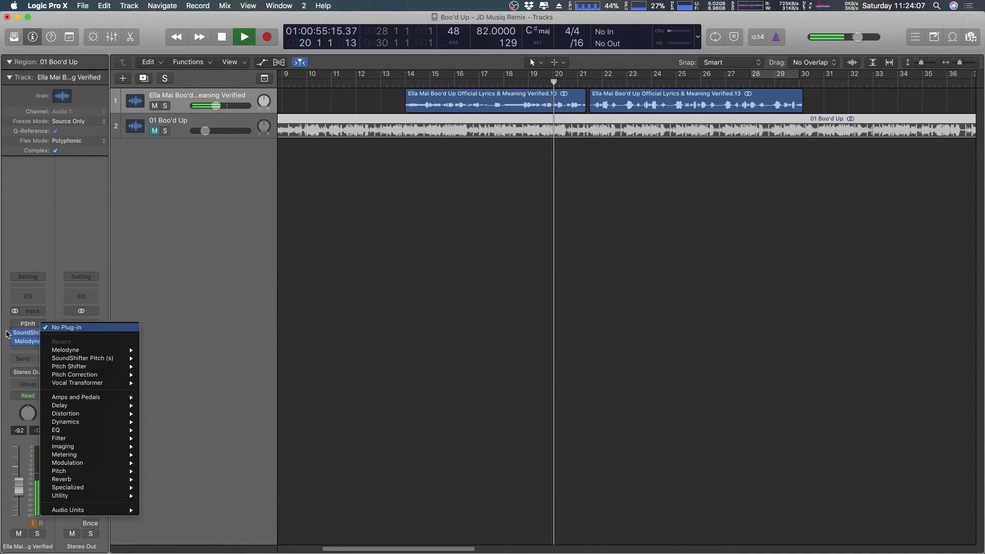
key("Escape")
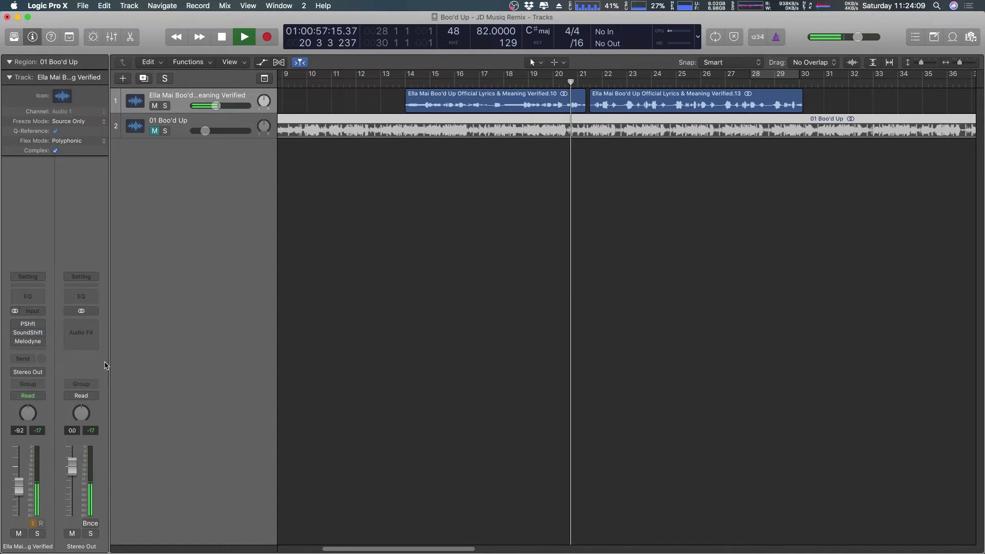
key("space")
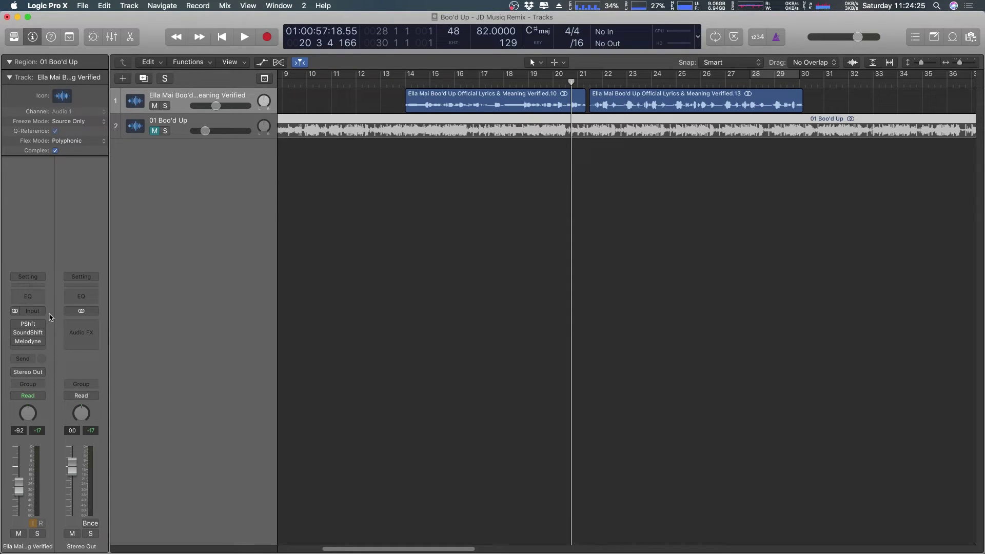
- Open the Pitch Shifter, SoundShifter Pitch and Melodyne windows and arrange them side by side
left_click(30, 325)
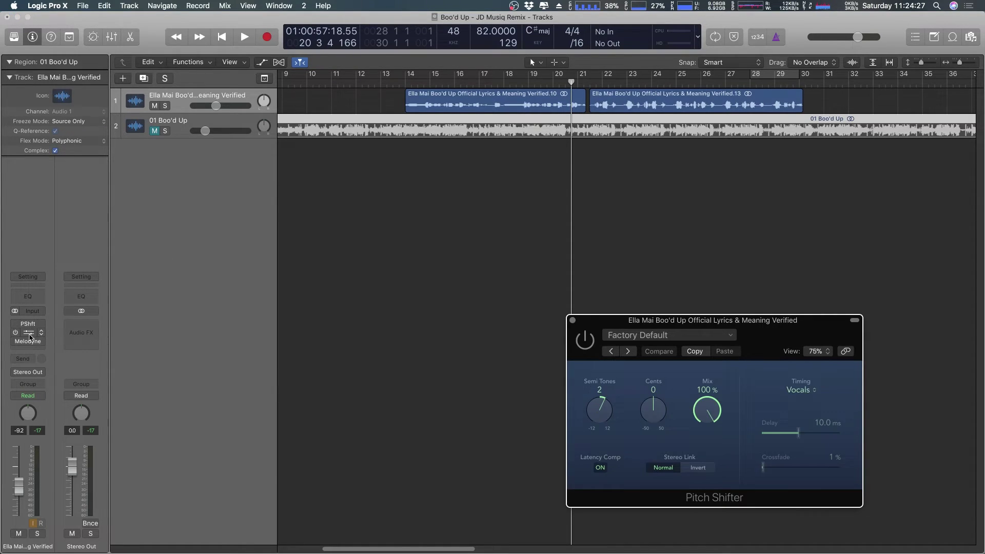
left_click(29, 333)
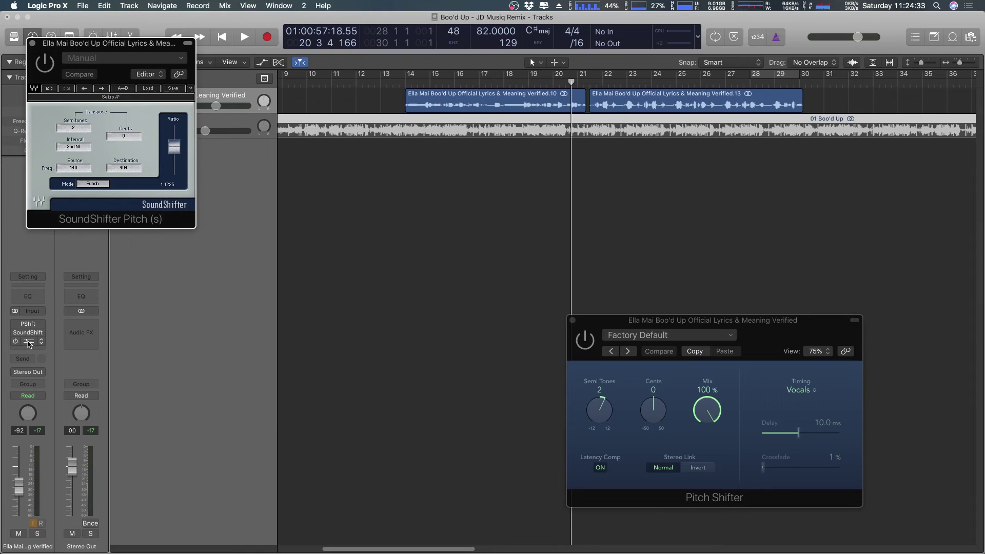
left_click(29, 342)
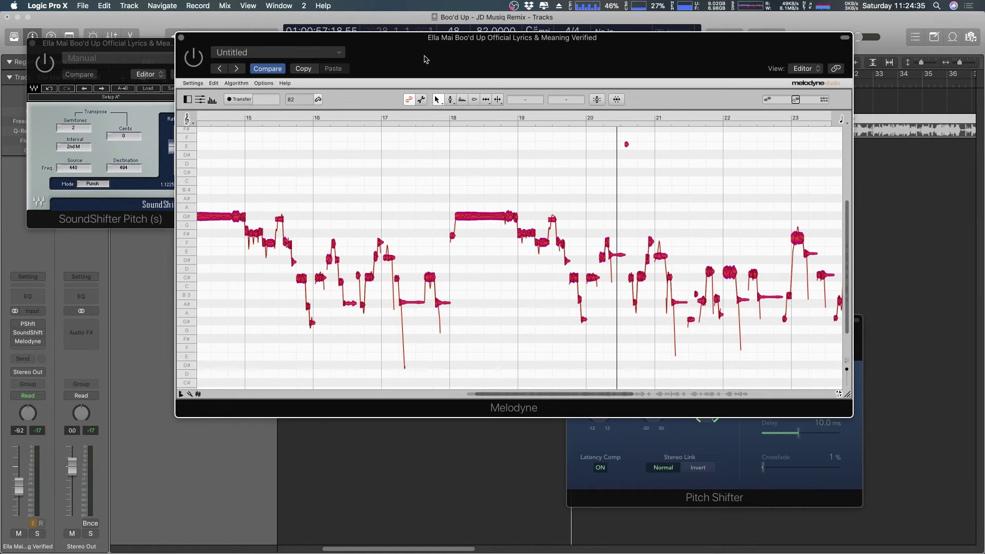
left_click_drag(425, 59, 486, 39)
left_click(745, 481)
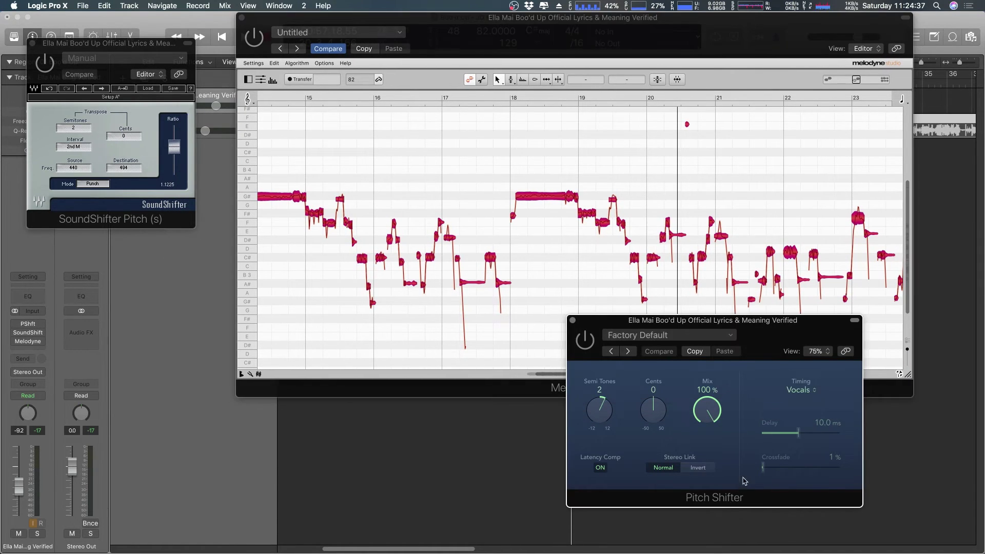
left_click_drag(783, 333, 878, 367)
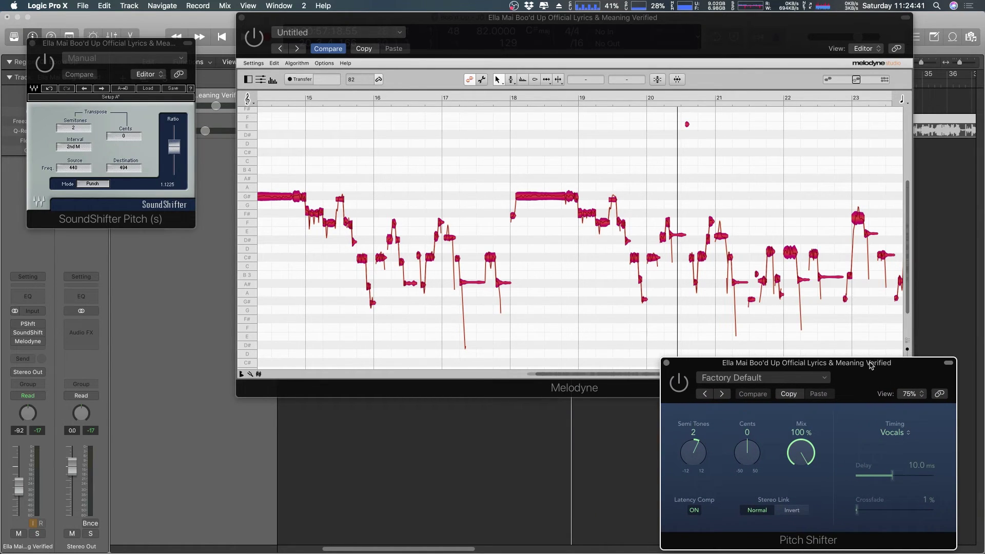